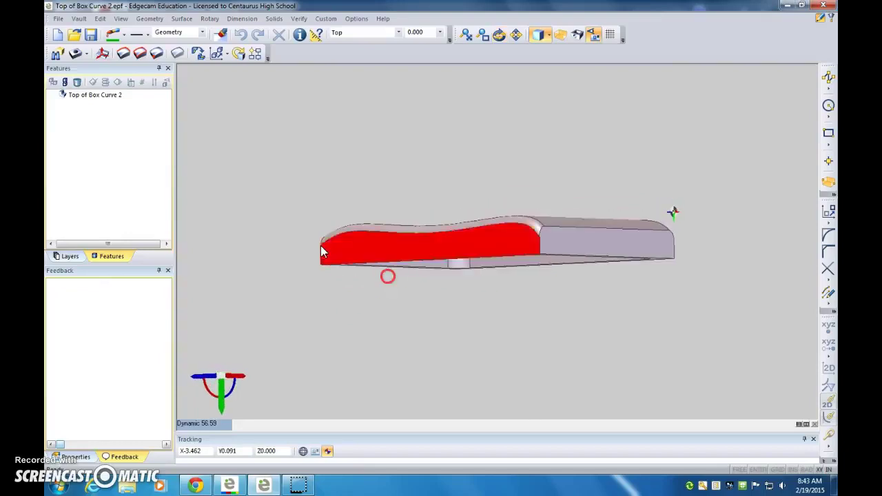
middle_click_drag(599, 266, 666, 330)
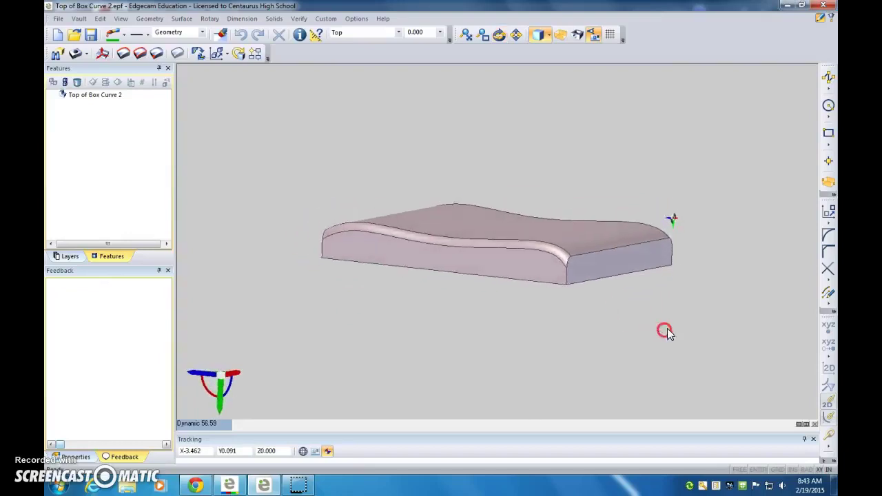
left_click(559, 281)
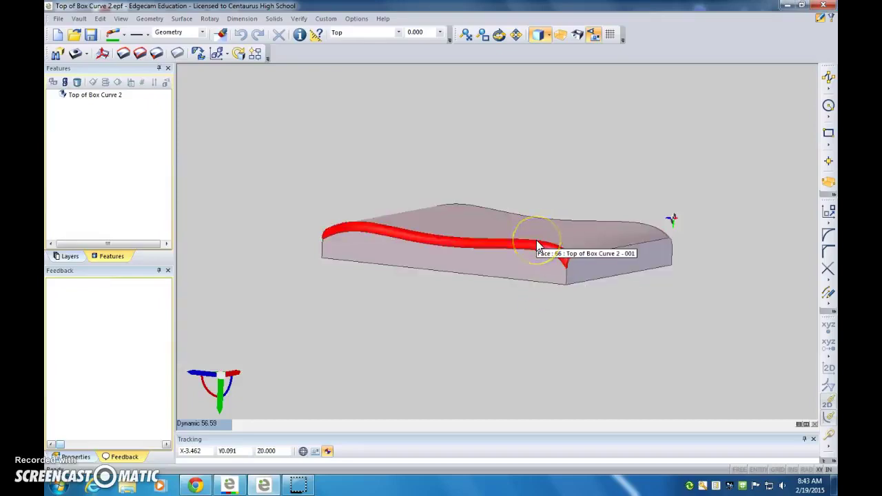
left_click(568, 283)
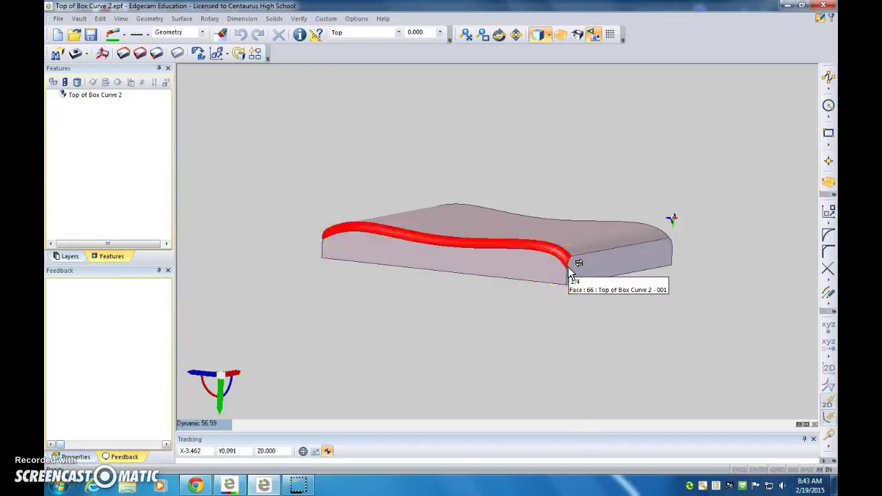
middle_click_drag(557, 313, 544, 311)
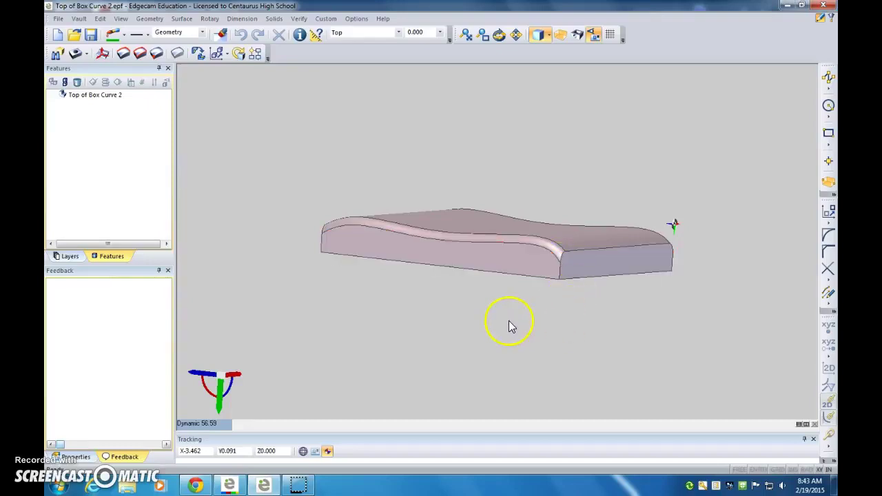
middle_click_drag(485, 319, 481, 330)
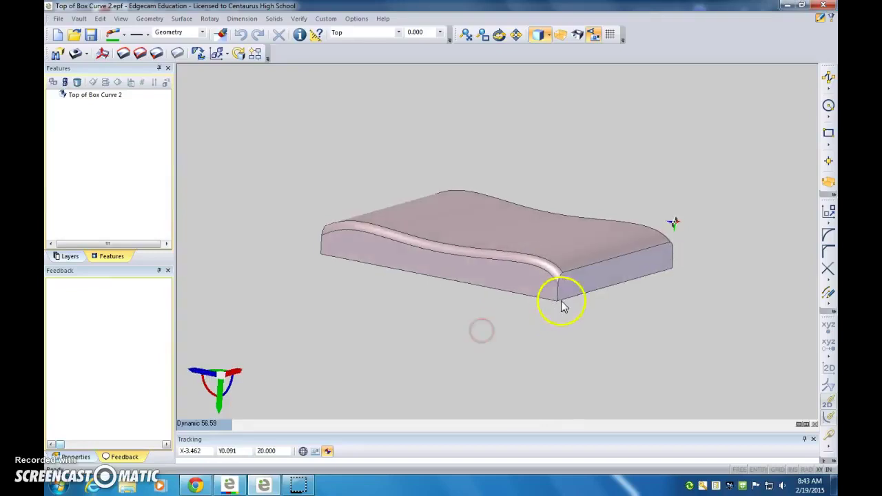
Open the Edgecam part Top of Box Curve from the CIM Container Parts folder, discarding changes to the current part.
left_click(74, 39)
scroll(541, 257, "down", 1)
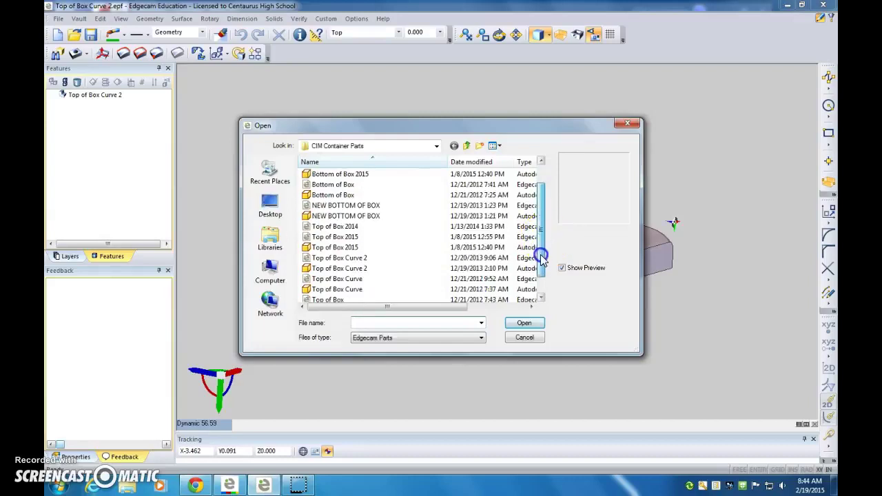
left_click(335, 280)
left_click(536, 324)
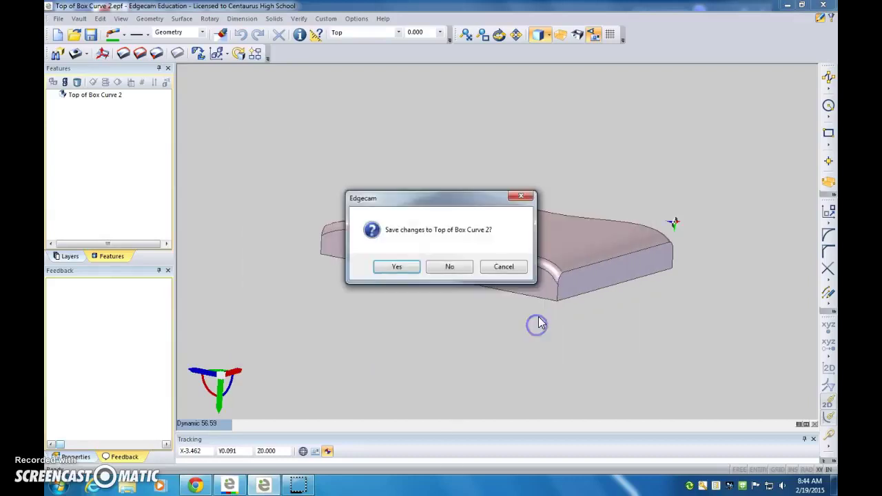
left_click(435, 266)
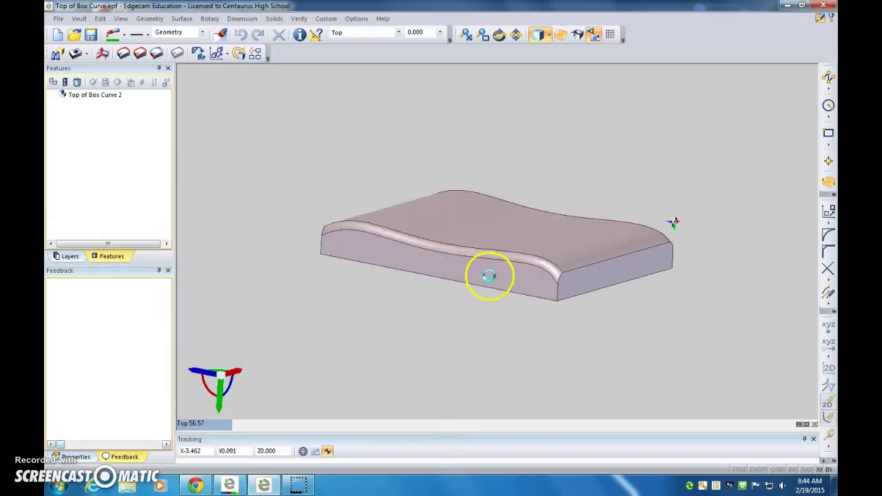
Create automatic box-shaped stock with zero offsets around the curved box top.
middle_click_drag(544, 287, 499, 122)
middle_click_drag(419, 230, 644, 237)
left_click_drag(522, 228, 493, 258)
left_click(486, 258)
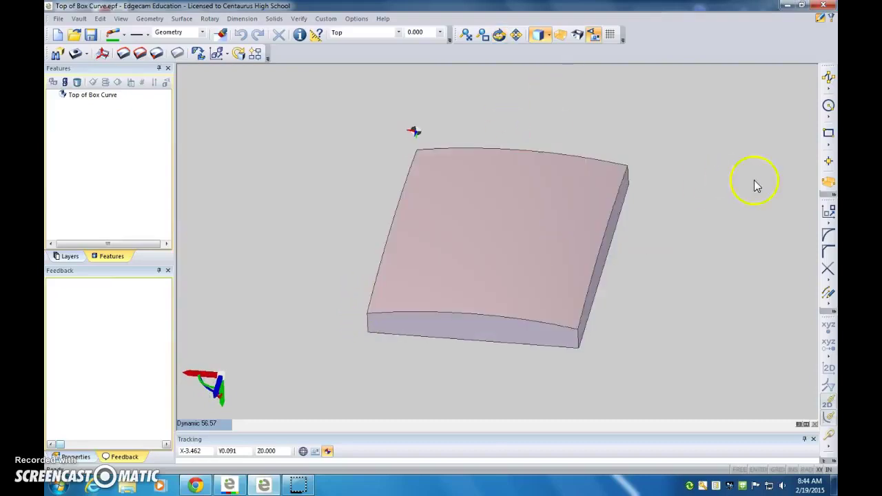
left_click(831, 182)
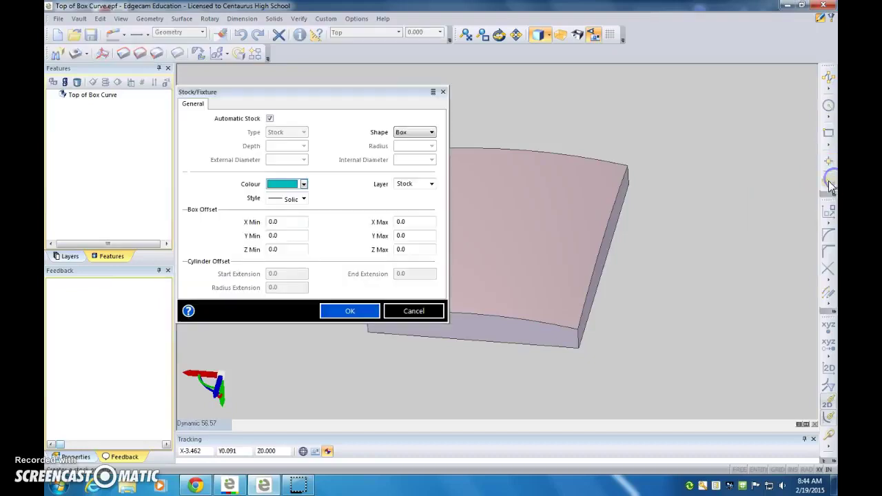
left_click(338, 319)
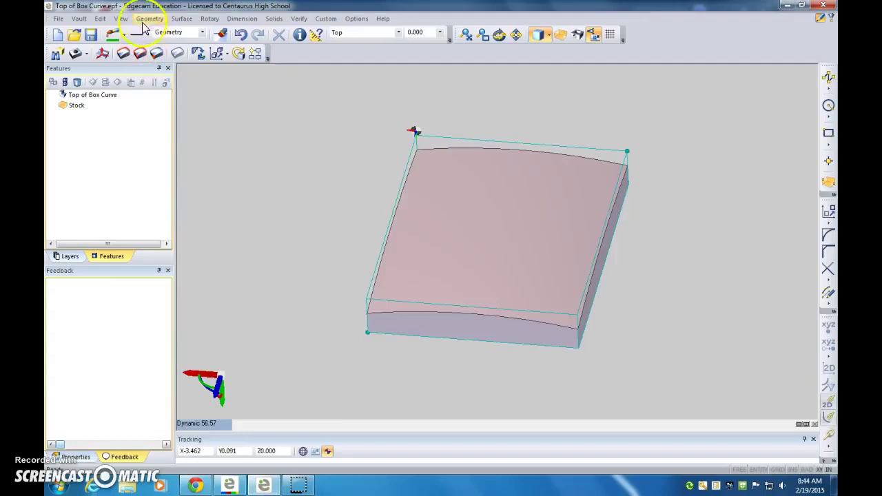
Set up a new construction plane (CPL0) defined through three points, with its own origin.
left_click(142, 23)
left_click(181, 232)
left_click(254, 132)
left_click(383, 132)
left_click(381, 160)
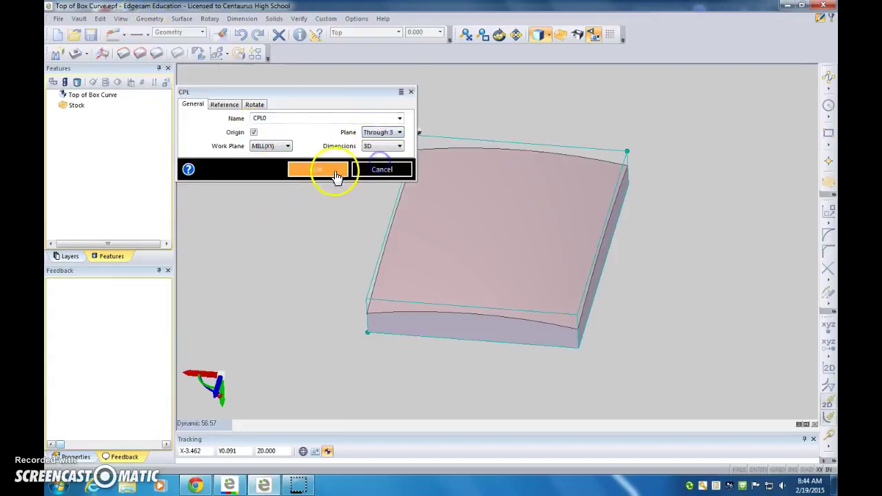
left_click(337, 173)
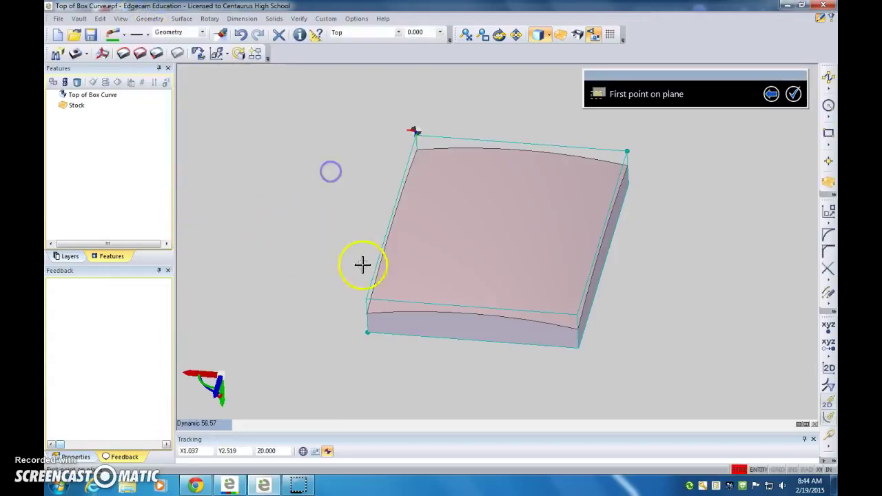
Define the plane with three upper stock corners, near-left, near-right and far-left, and place its origin at the near-left corner.
left_click(366, 299)
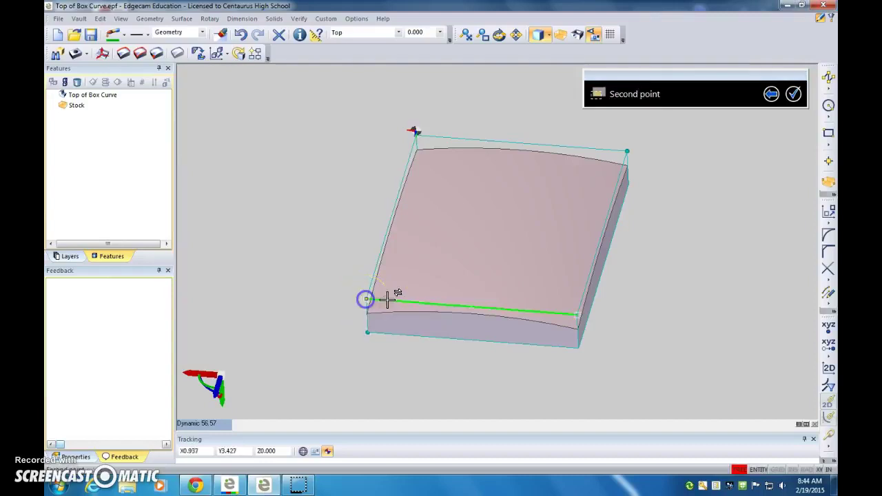
left_click(577, 315)
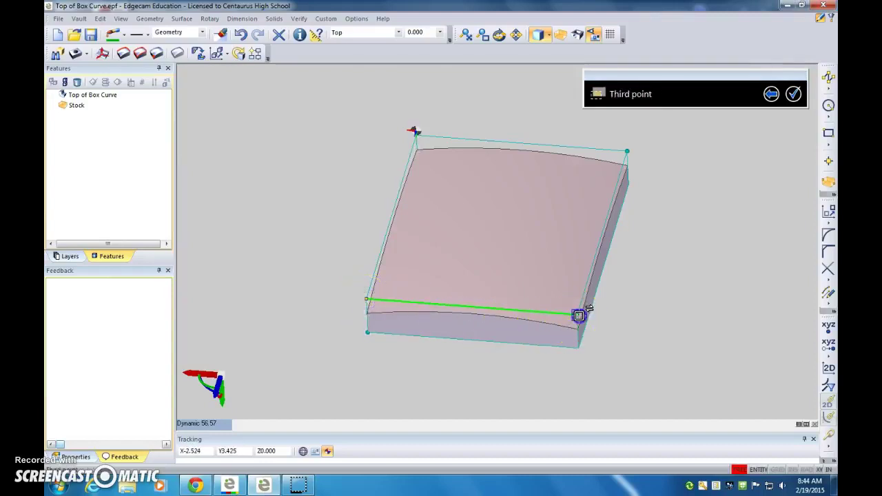
scroll(419, 137, "up", 3)
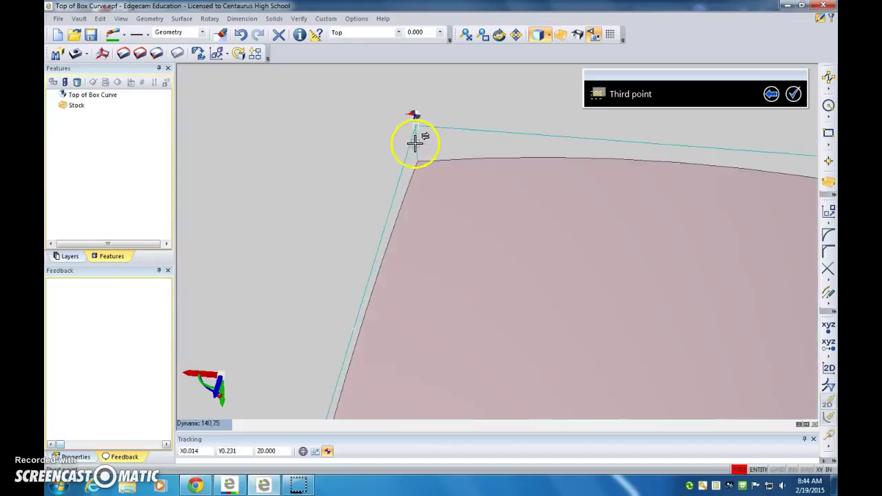
scroll(425, 114, "up", 3)
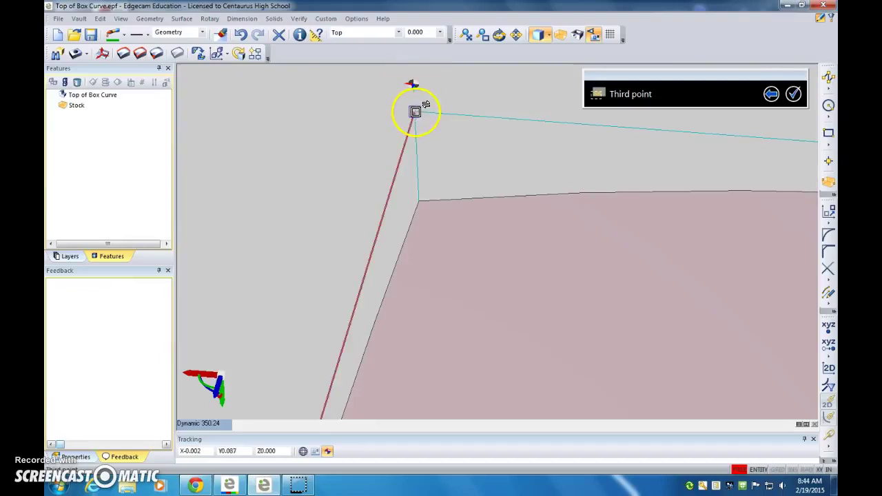
left_click(416, 111)
scroll(438, 162, "down", 2)
scroll(438, 162, "down", 3)
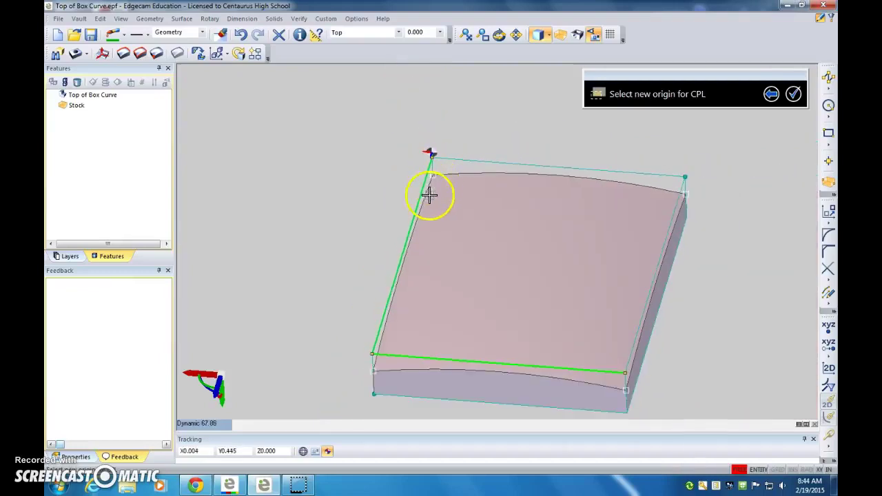
left_click(372, 354)
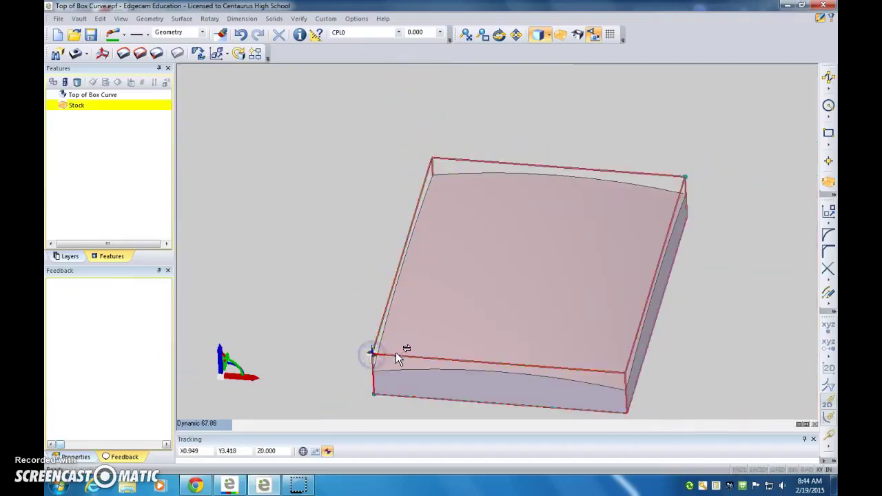
Run feature recognition on the curved box top using the new CPL0 plane.
middle_click_drag(678, 324, 626, 333)
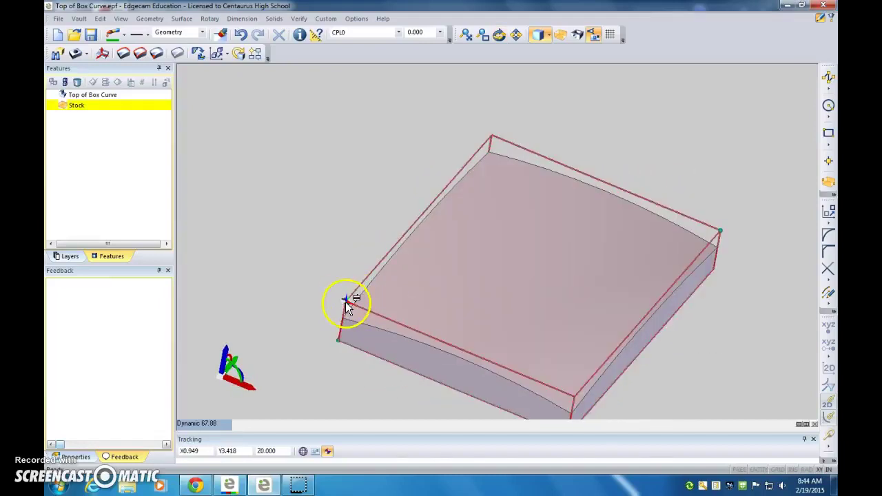
middle_click_drag(354, 243, 266, 186)
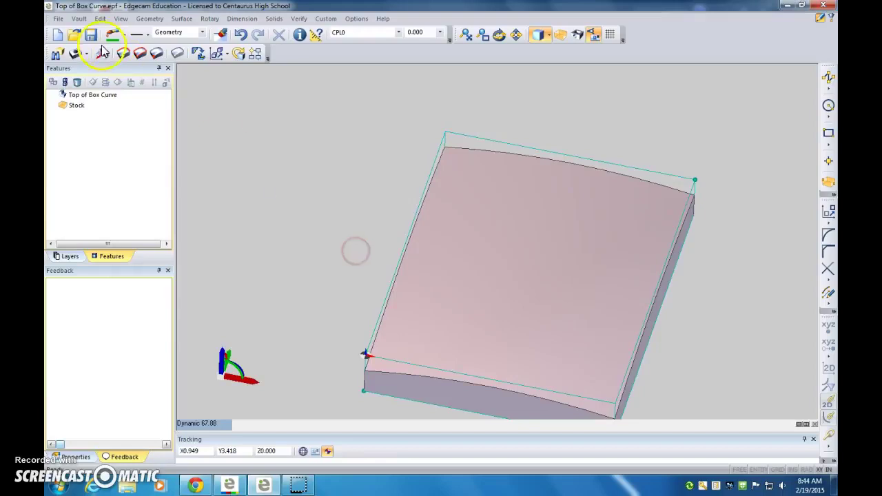
left_click(58, 54)
left_click(330, 323)
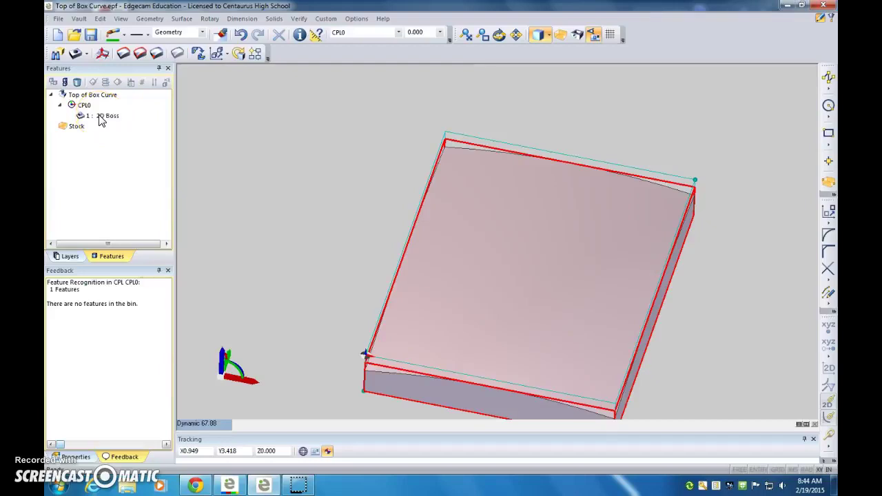
Switch to manufacturing and create a milling sequence for the prolight 1000.mcp machine with CPL0 as the initial CPL.
left_click(831, 19)
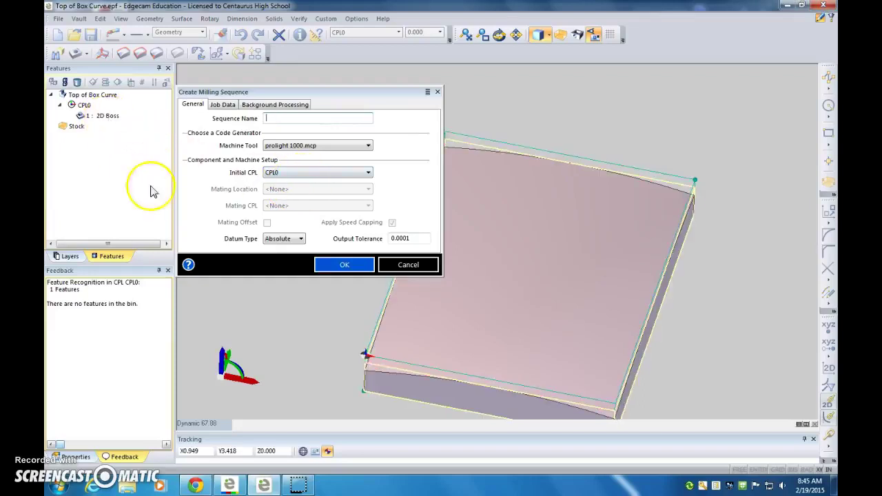
left_click(338, 269)
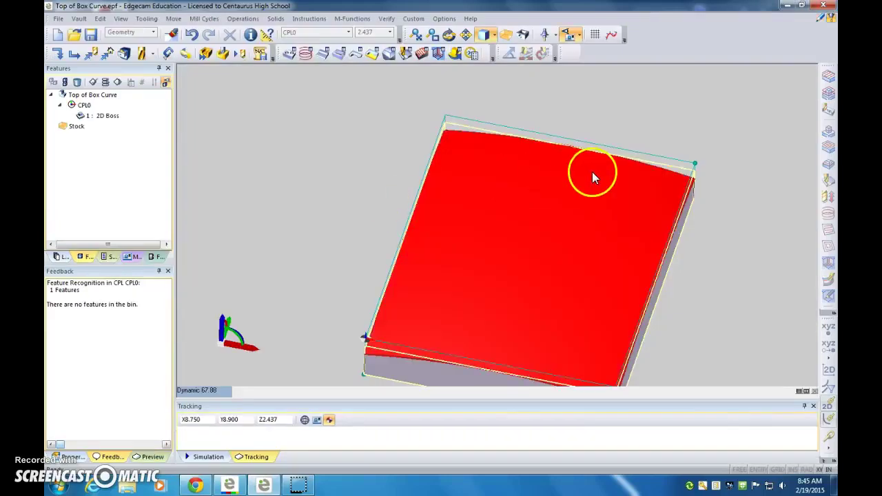
Start a Parallel Lace operation and choose the curved box top solid as the geometry to machine.
scroll(592, 174, "down", 2)
scroll(592, 174, "up", 1)
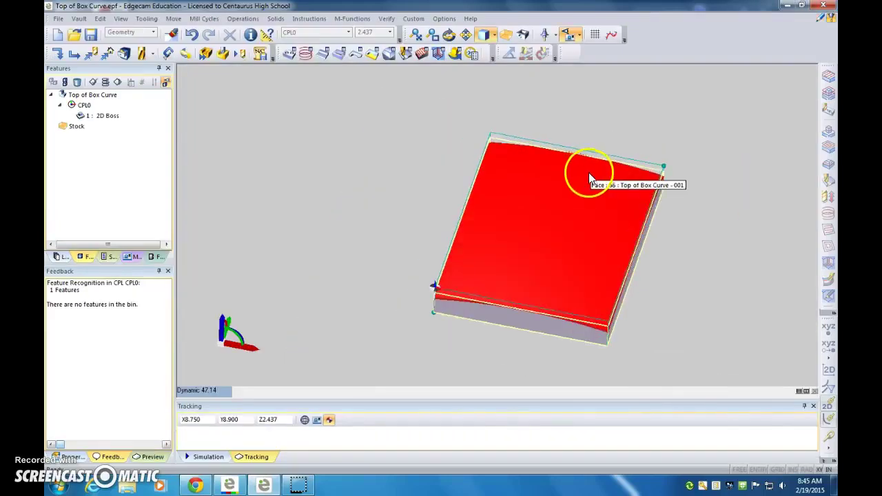
left_click(418, 55)
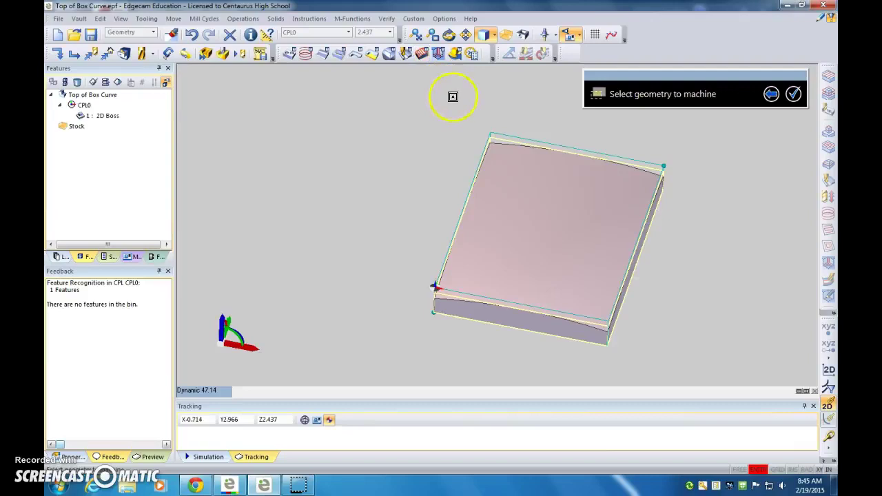
left_click(539, 219)
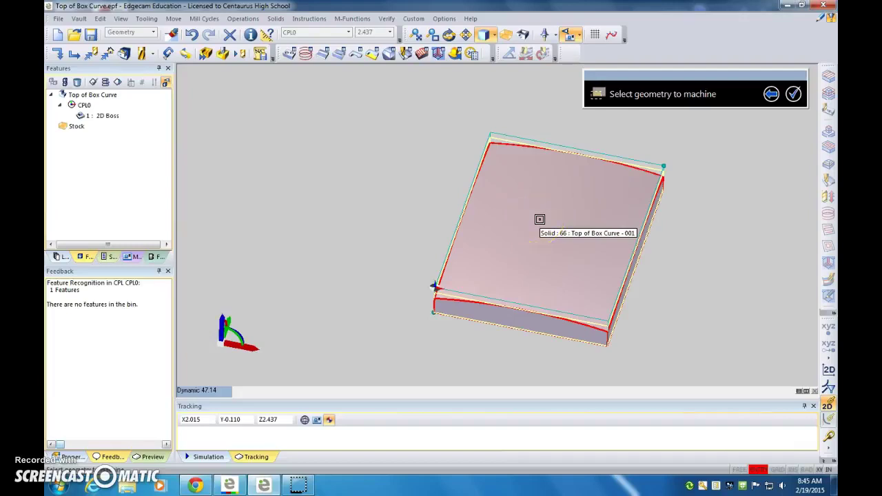
left_click(539, 220)
right_click(539, 220)
right_click(539, 220)
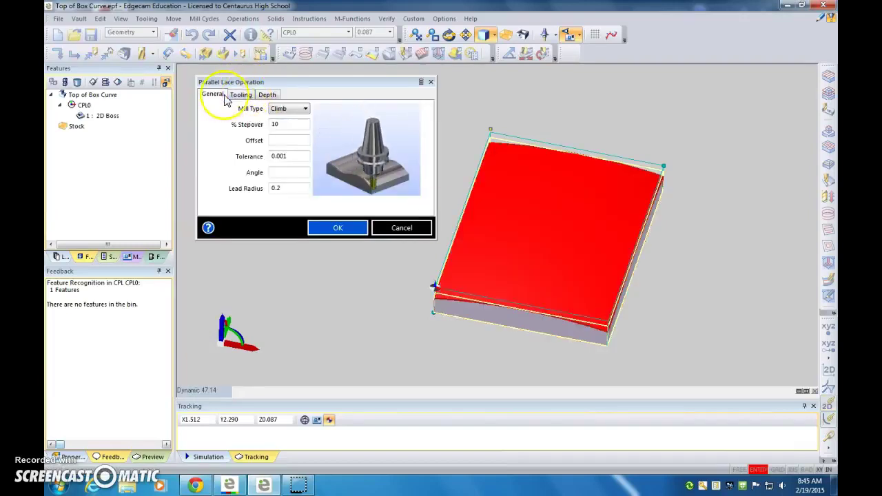
Set the Parallel Lace operation's mill type to Optimised, stepover to 50% and lead radius to 0.
left_click(283, 111)
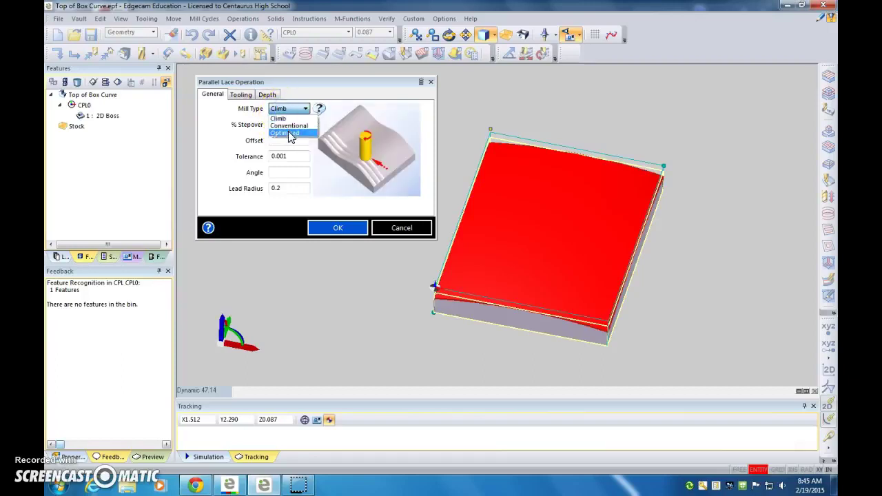
left_click(289, 134)
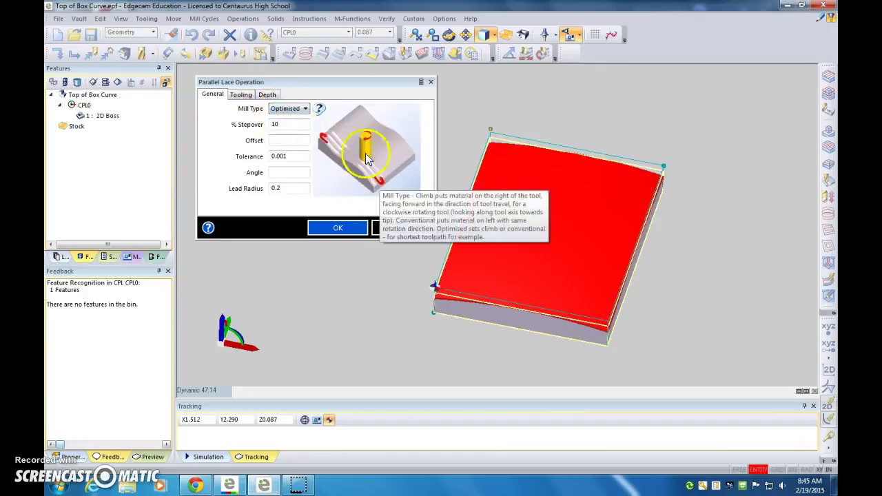
double_click(265, 124)
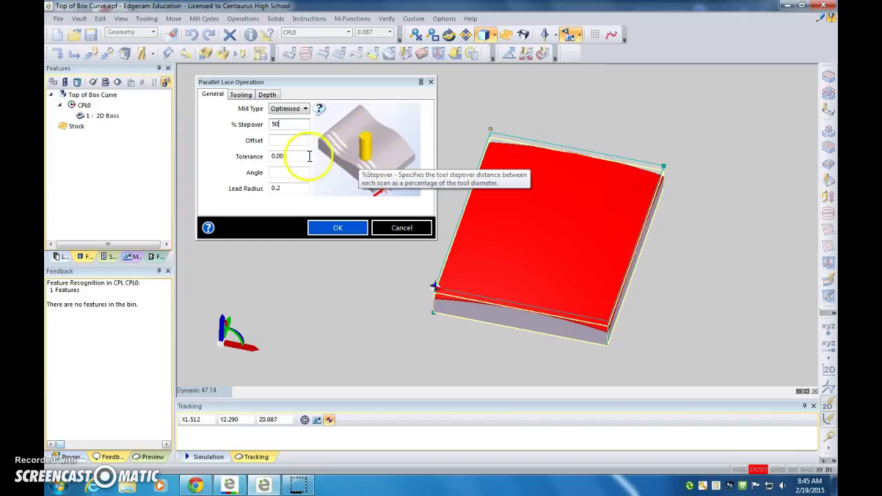
left_click(288, 188)
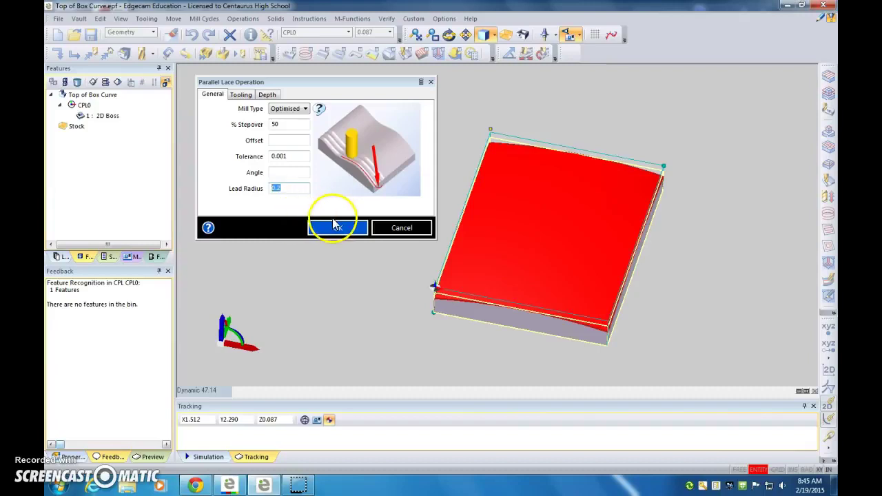
left_click(347, 233)
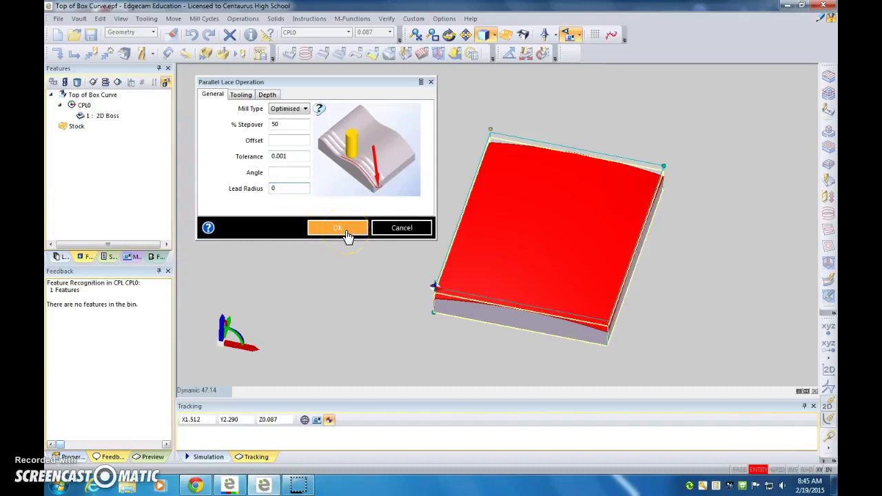
Set the Parallel Lace tooling to feedrate 40, plunge feed 20, speed 5000 and corner radius .125, and generate the operation.
left_click(269, 114)
left_click(241, 95)
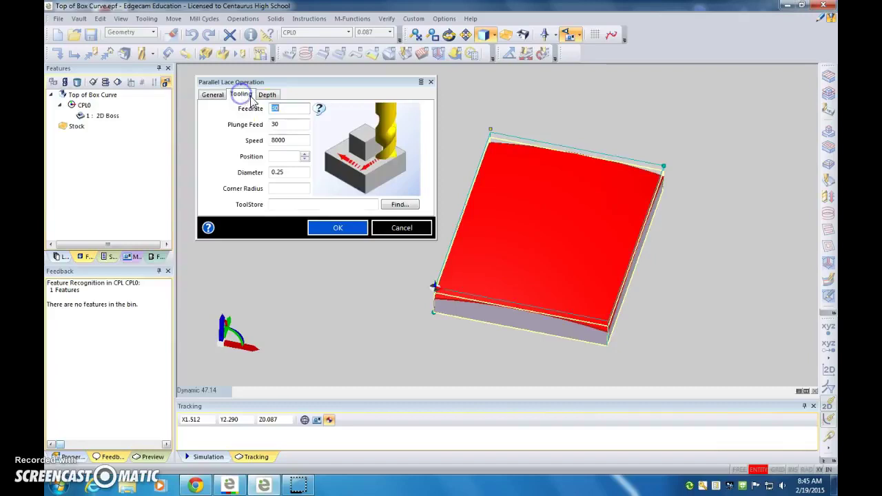
key("Tab")
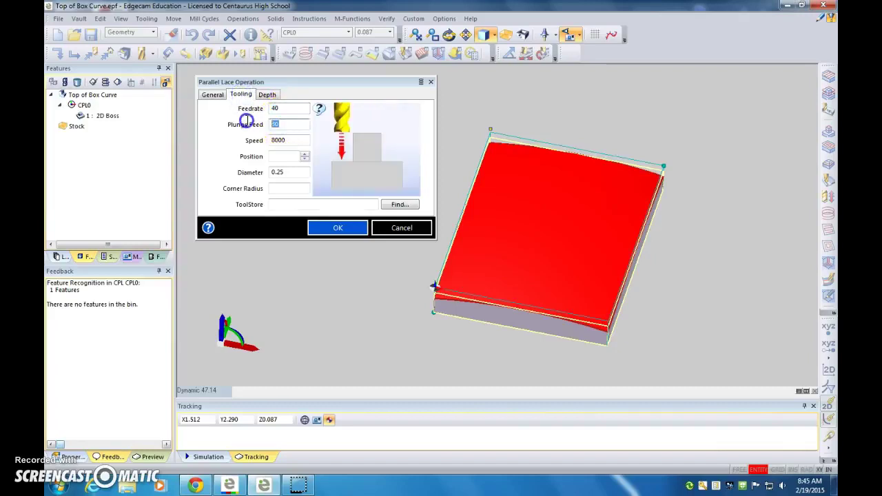
left_click(279, 140)
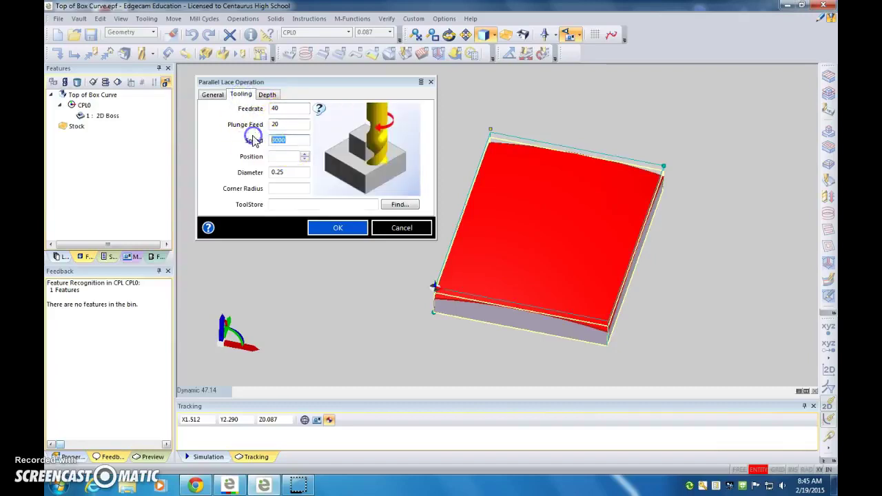
type("5000")
left_click(289, 173)
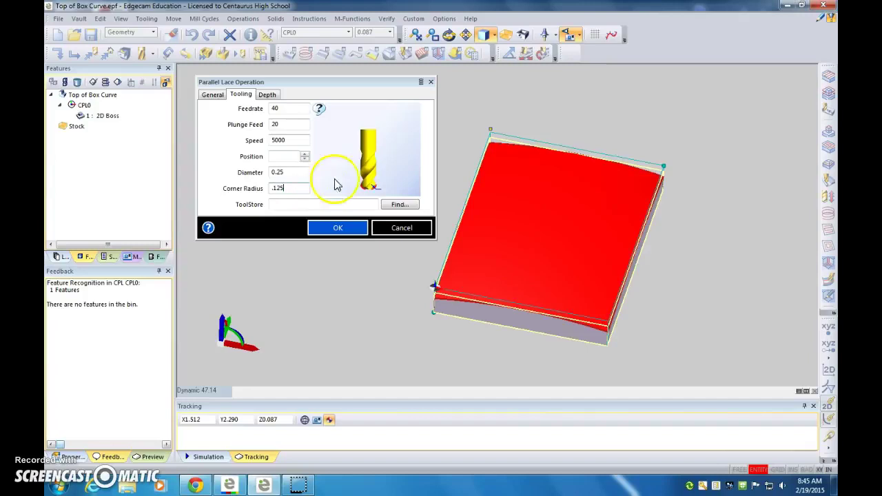
left_click(268, 95)
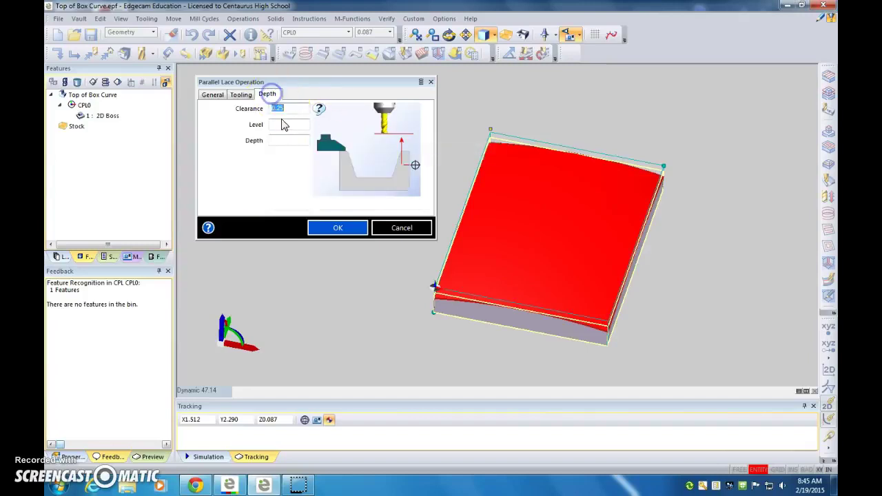
left_click(338, 228)
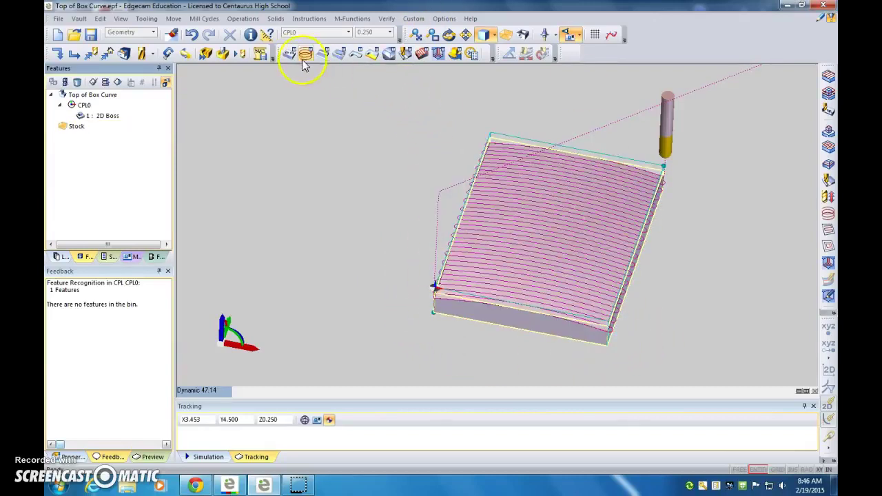
Simulate machining the curved surface with the Parallel Lace operation, and close the simulator.
left_click(226, 54)
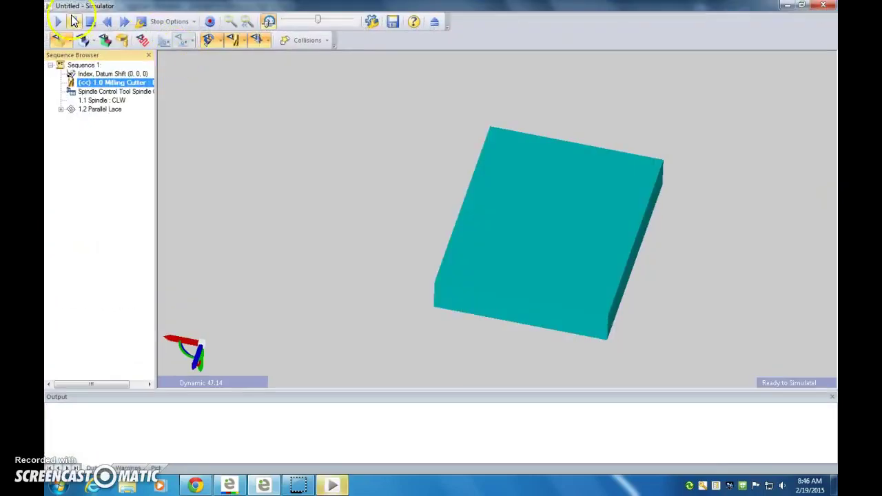
left_click(60, 22)
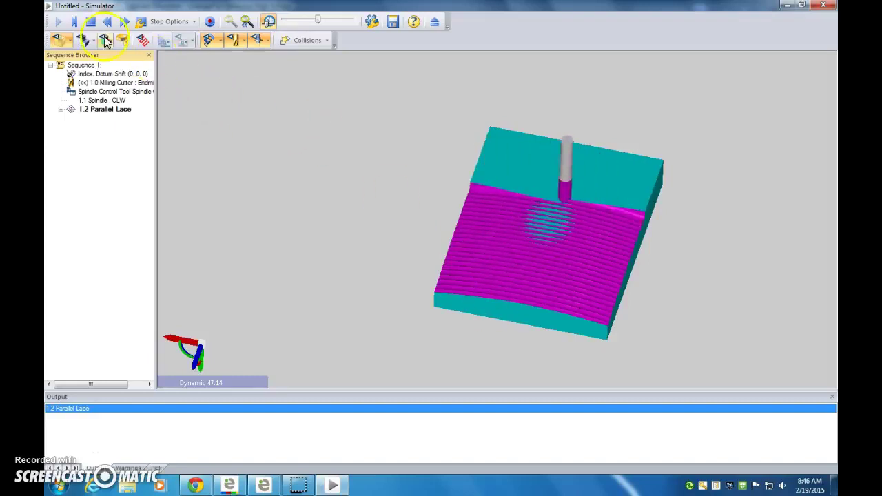
left_click(823, 5)
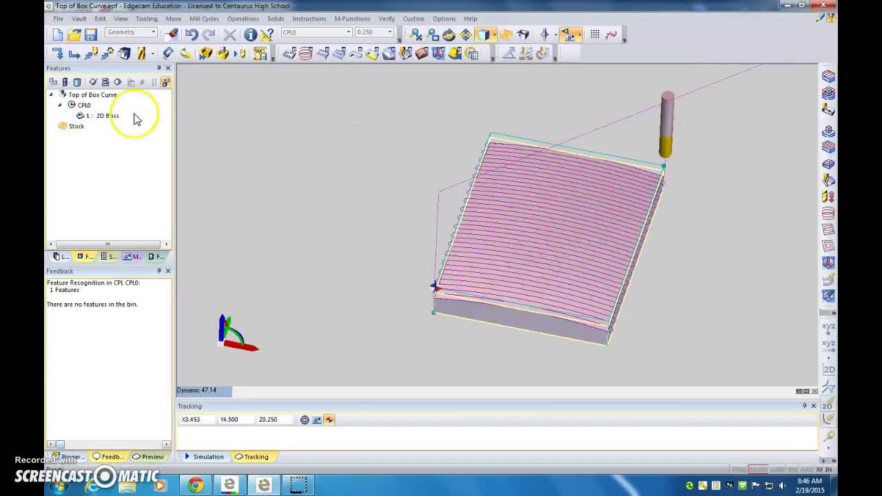
Edit the existing Parallel Lace operation in the sequence and set its stepover to 25%.
left_click(107, 258)
left_click(107, 117)
double_click(92, 121)
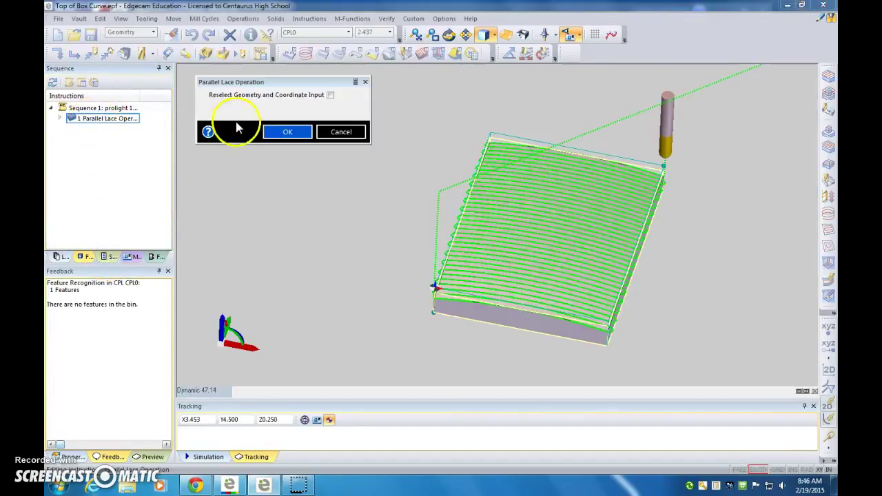
left_click(281, 132)
left_click_drag(289, 124, 262, 123)
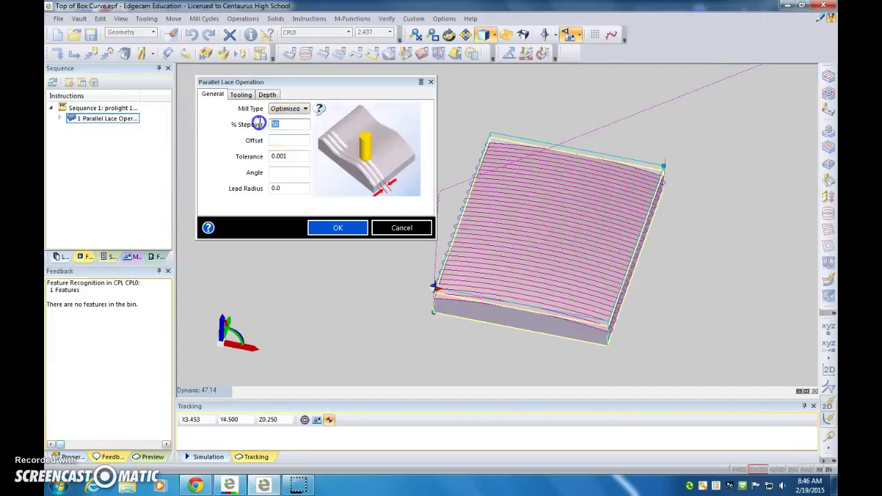
type("10")
left_click(348, 227)
left_click(554, 250)
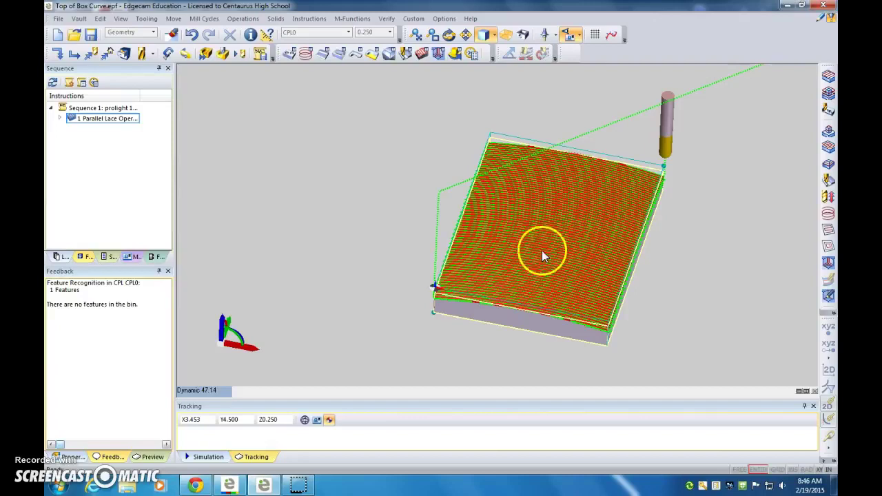
Simulate the sequence again to check the surface finish from the finer stepover, and close the simulator.
left_click(223, 56)
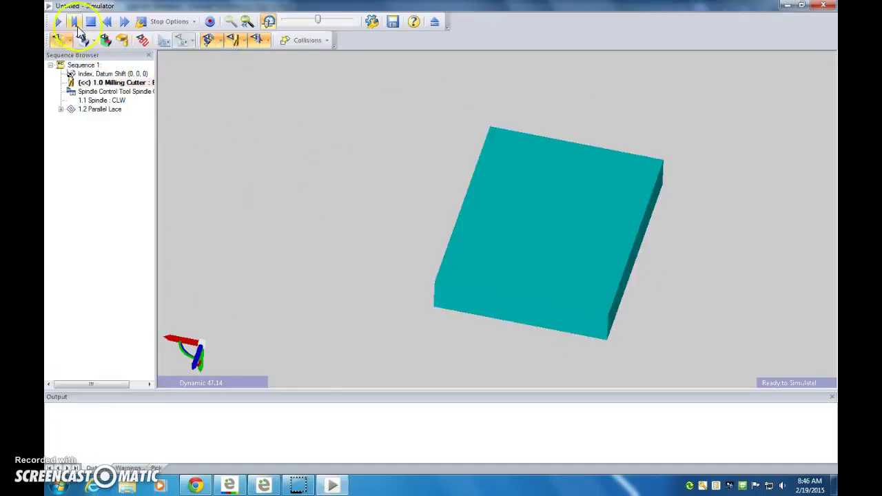
left_click(75, 22)
left_click(476, 243)
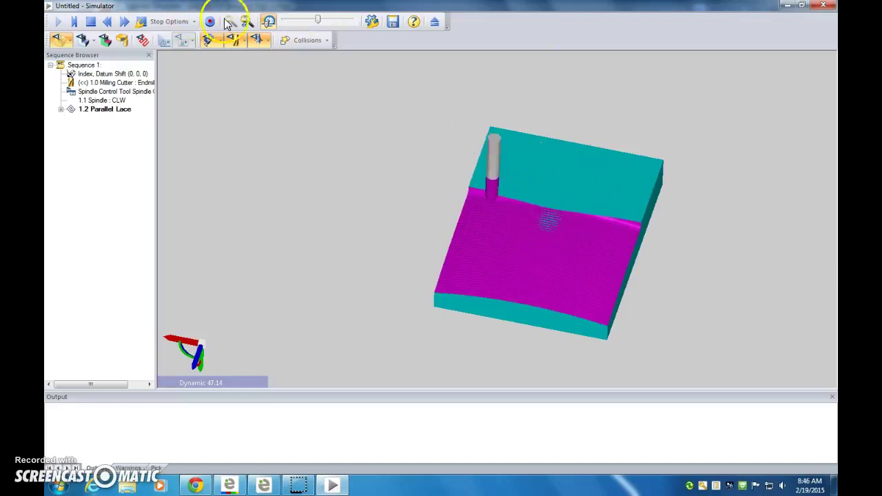
left_click(823, 7)
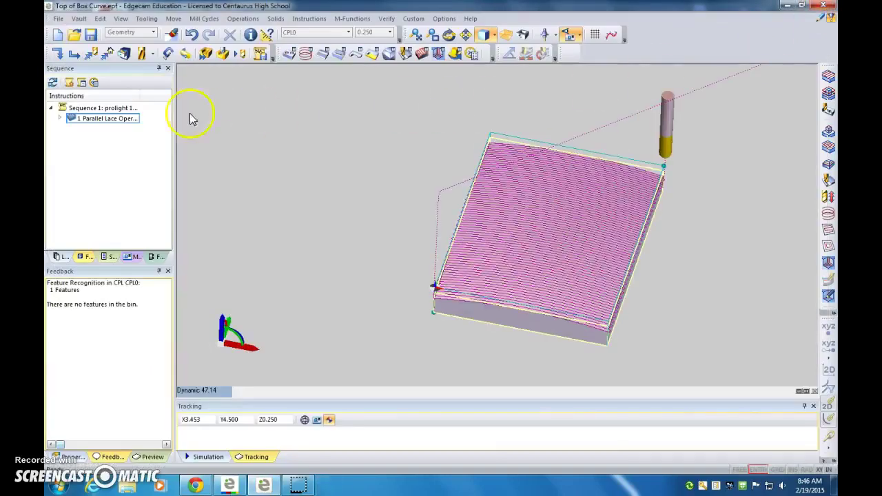
Add a second Parallel Lace operation on the curved box top solid with angle 45 and stepover 40%, keeping the existing tooling.
left_click(428, 54)
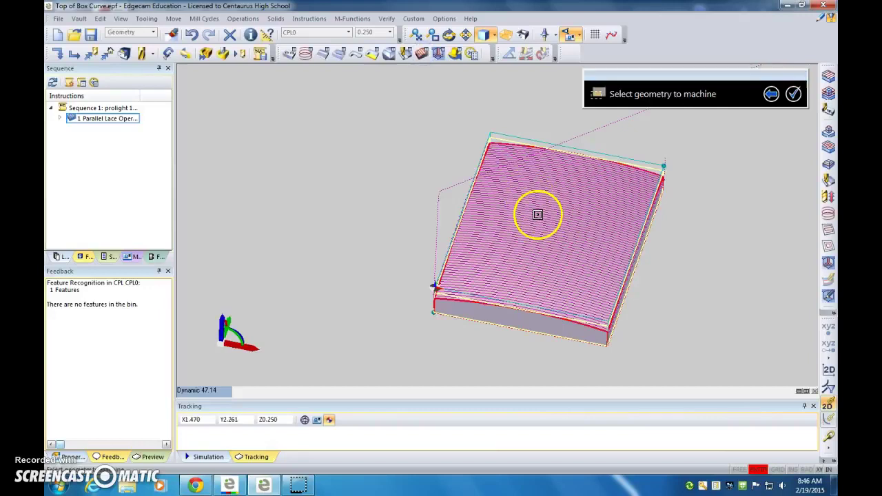
left_click(536, 219)
right_click(540, 233)
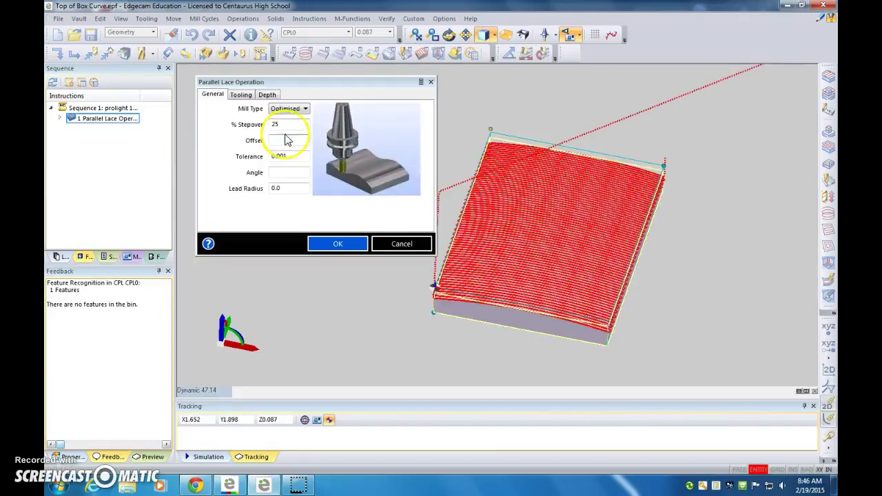
left_click(287, 173)
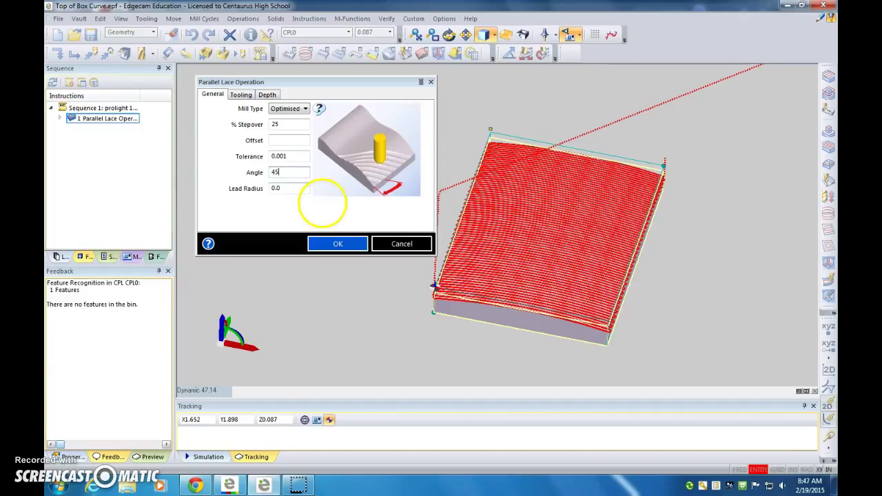
left_click(246, 95)
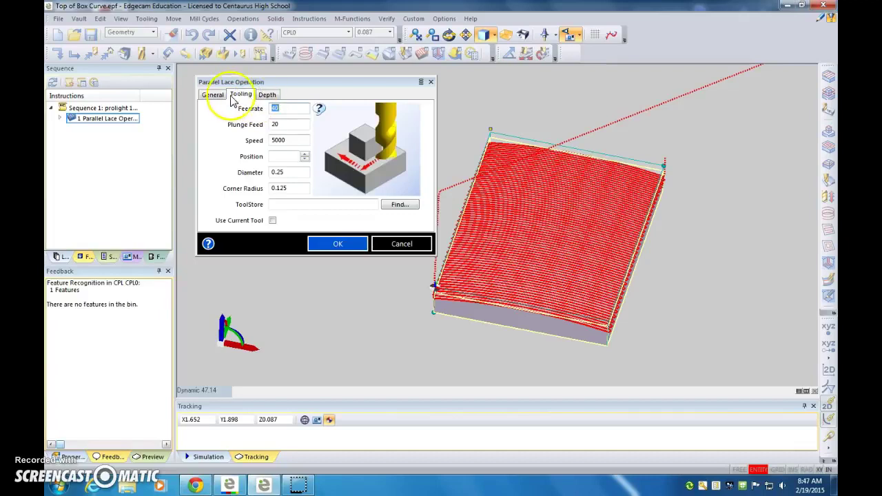
left_click(213, 94)
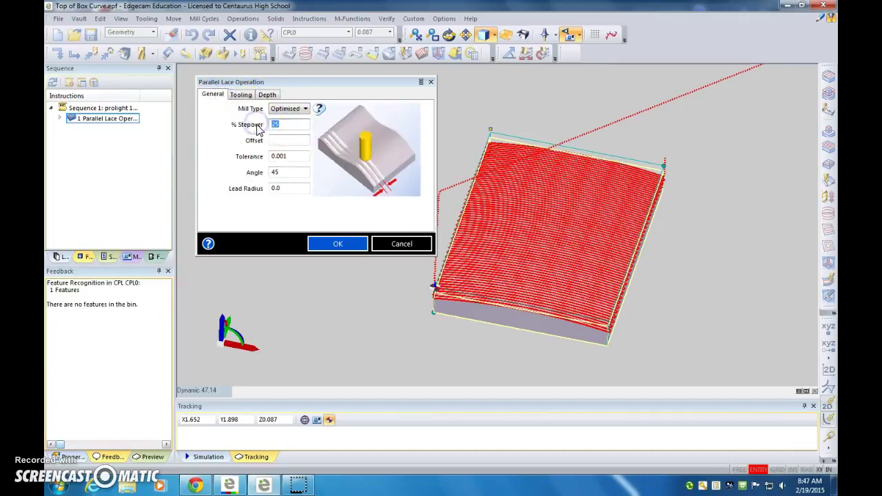
type("40")
left_click(355, 247)
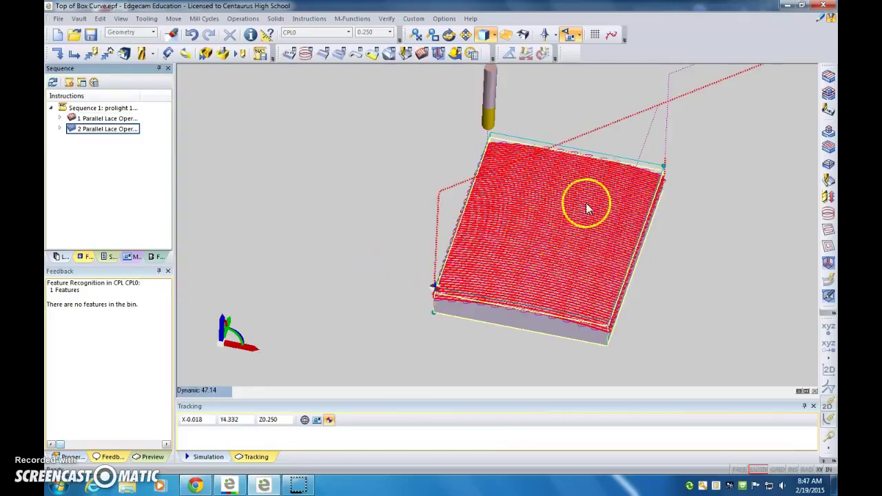
Edit the first Parallel Lace operation to use angle -45 and stepover 40%.
double_click(100, 118)
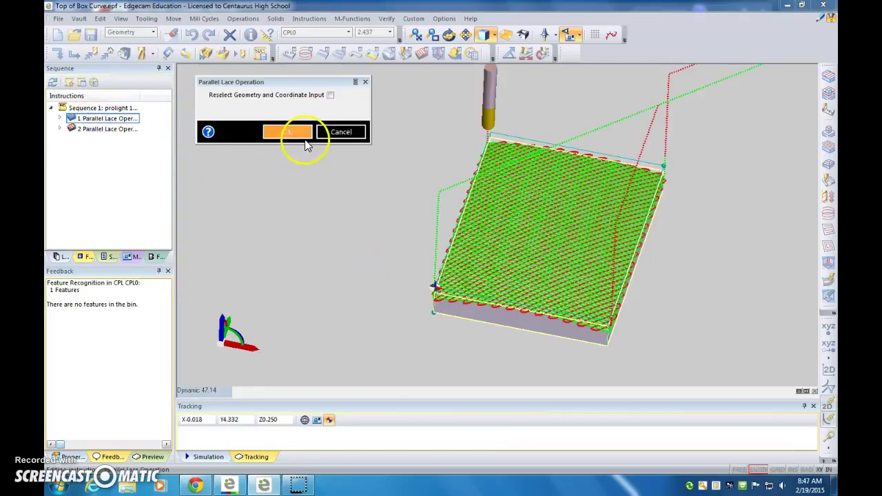
left_click(302, 137)
left_click(279, 173)
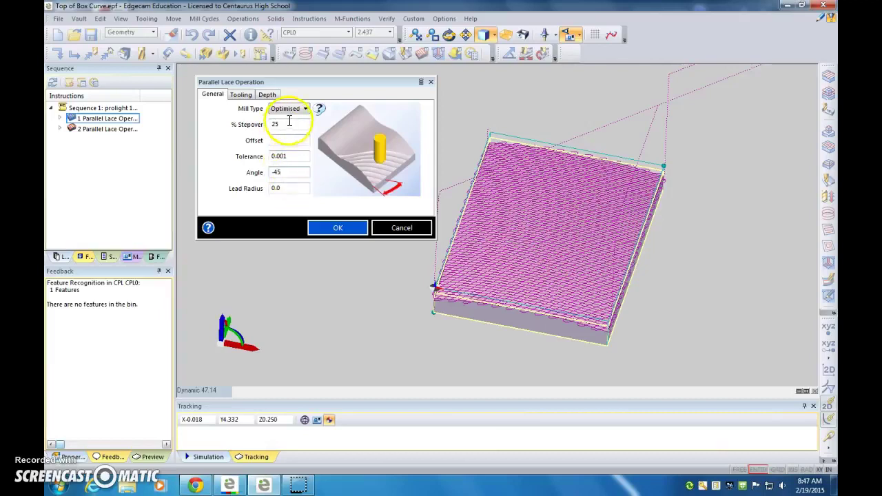
left_click(253, 124)
type("40")
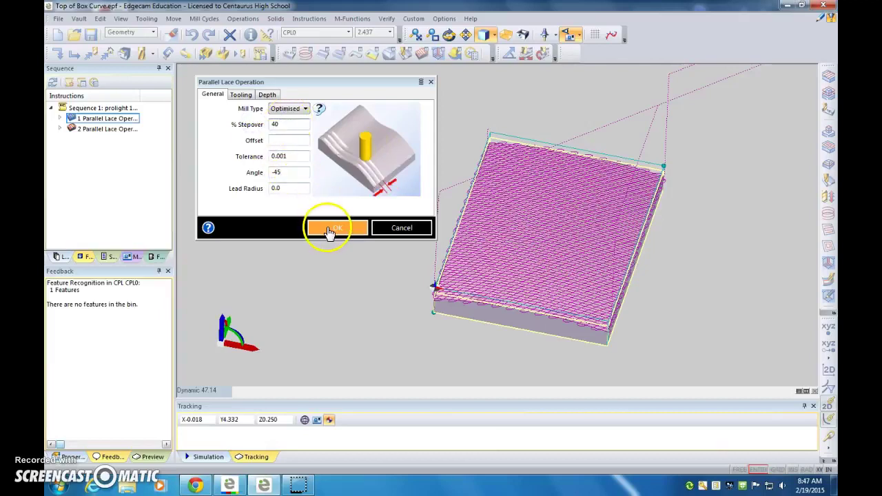
left_click(331, 227)
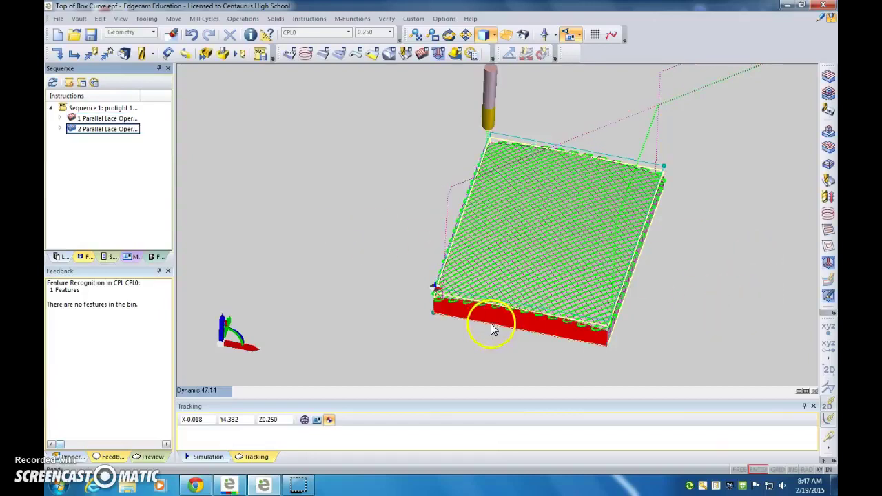
Simulate both crossing Parallel Lace operations to the end, examine the machined surface up close, and close the simulator.
left_click(218, 57)
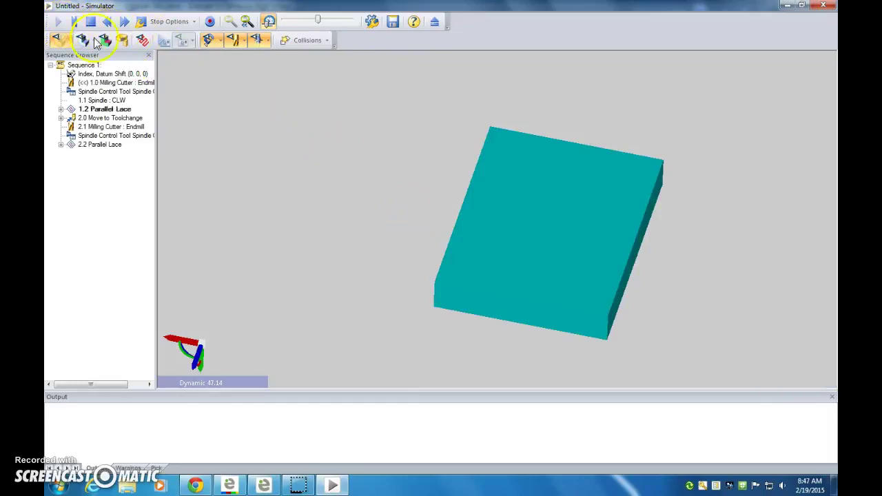
left_click(58, 21)
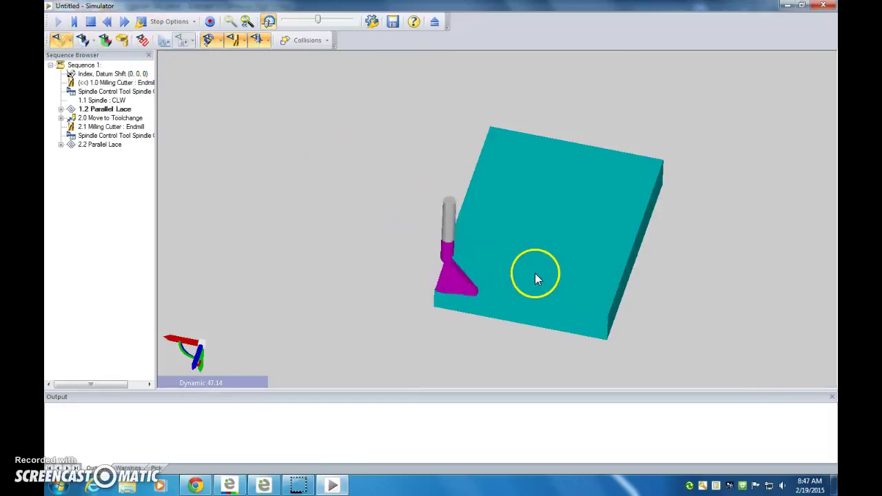
left_click(128, 26)
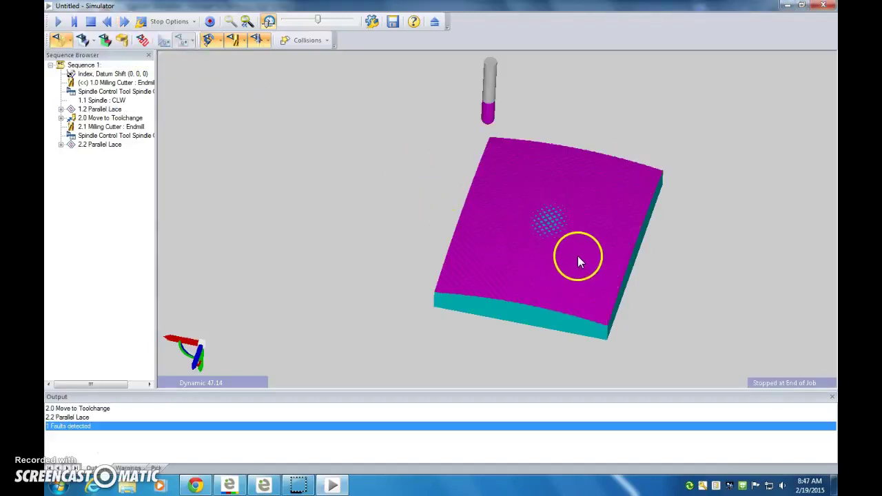
scroll(576, 254, "up", 3)
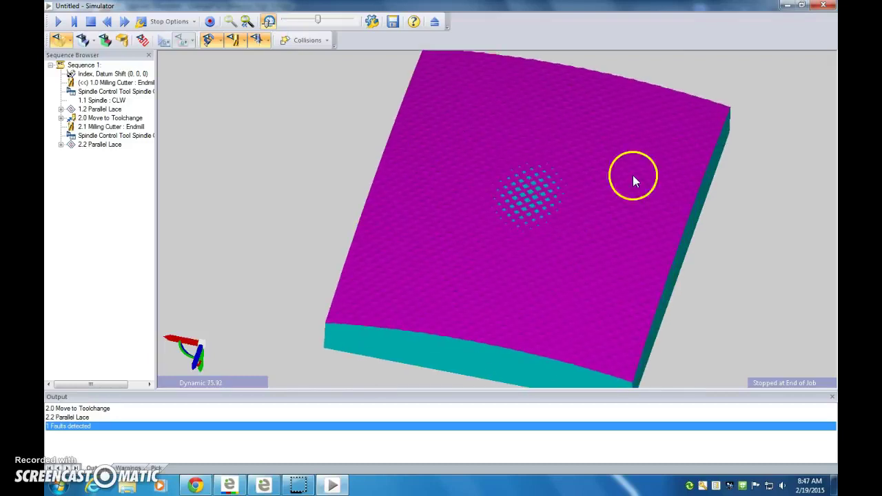
scroll(472, 174, "down", 2)
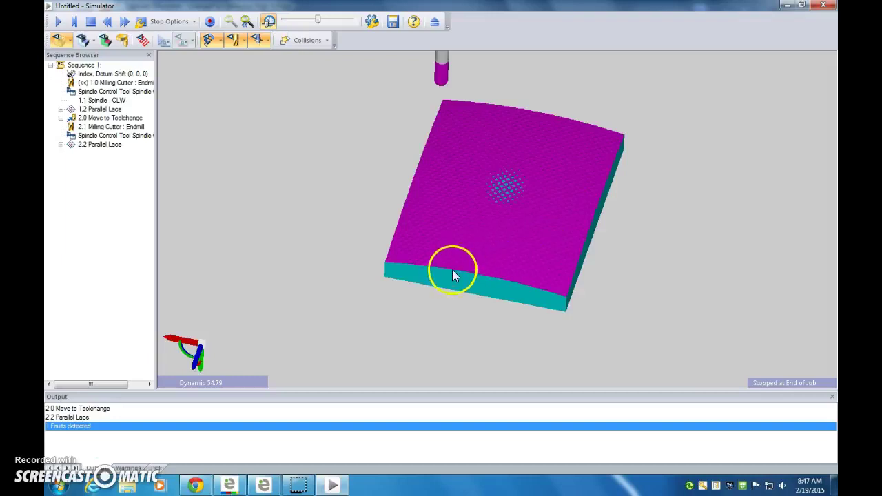
scroll(452, 270, "up", 1)
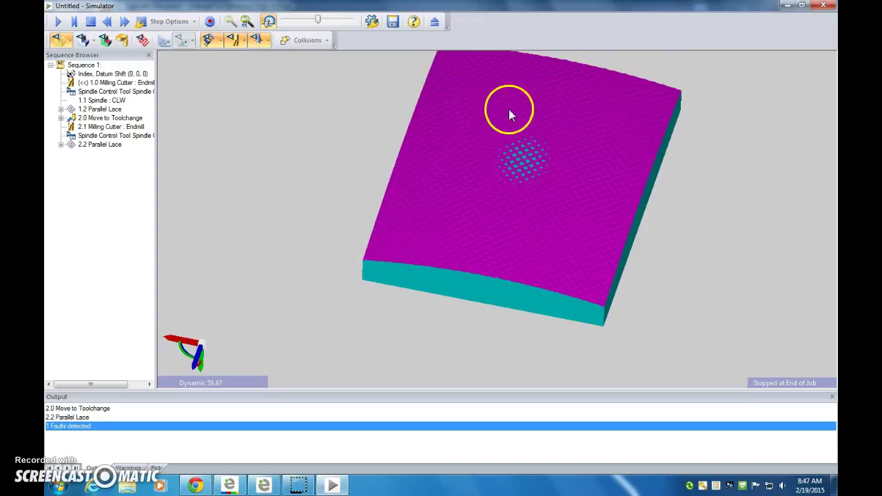
scroll(550, 221, "down", 3)
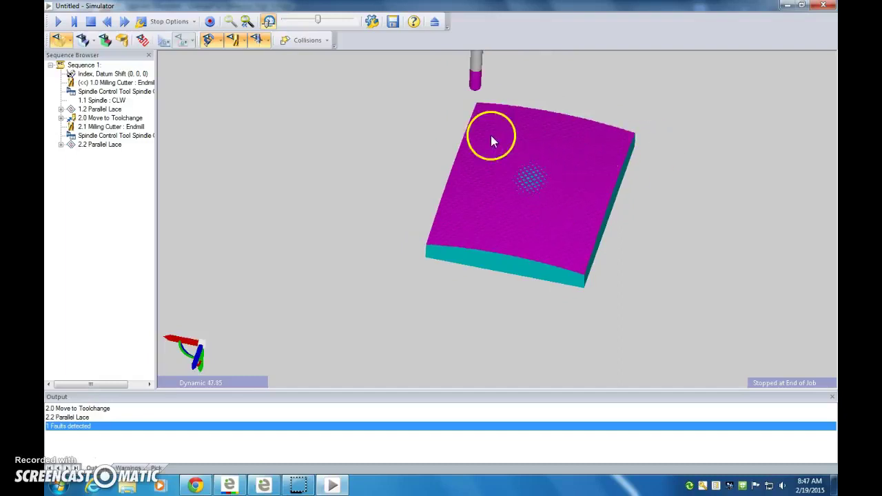
left_click(820, 6)
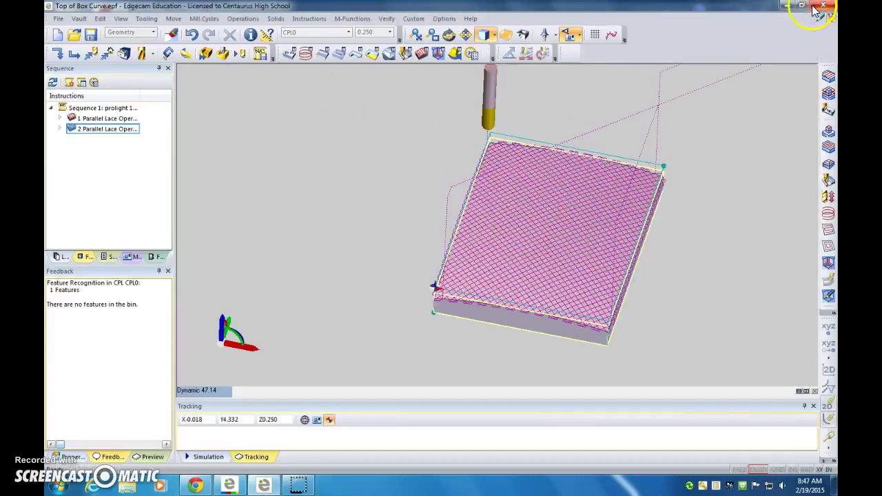
left_click(108, 258)
left_click(85, 259)
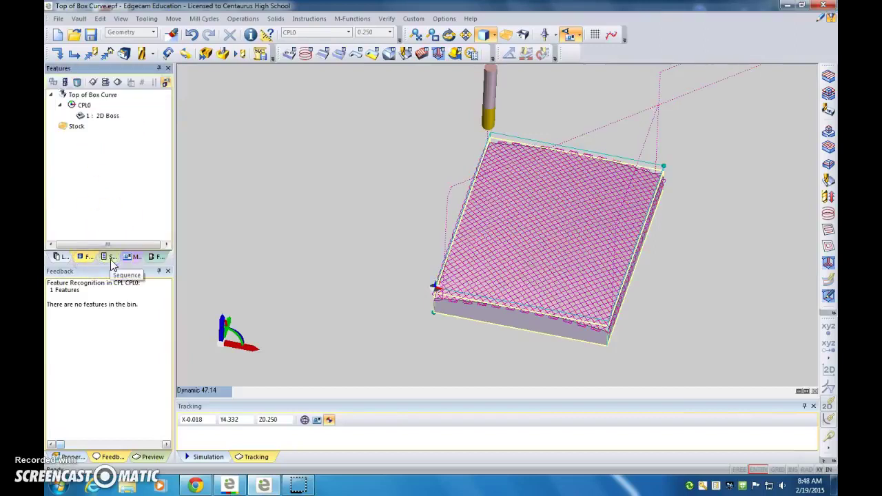
left_click(108, 257)
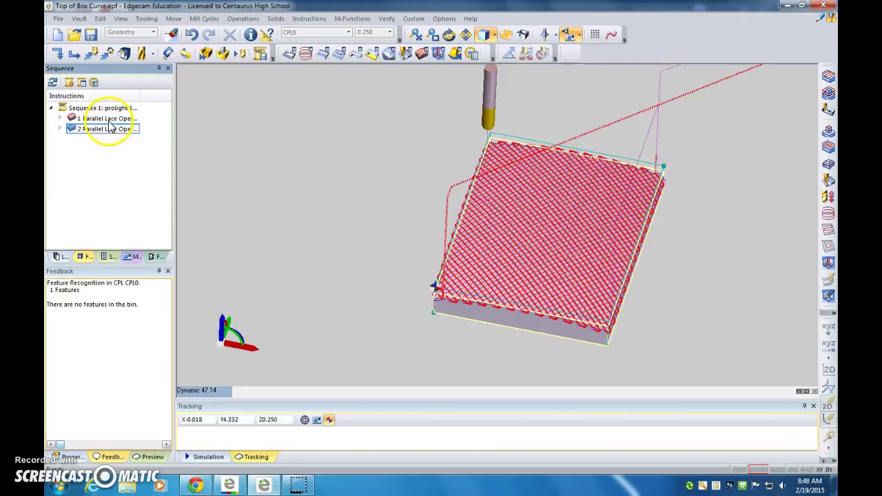
Review the general settings of the first Parallel Lace operation and leave them unedited.
double_click(104, 118)
left_click(284, 132)
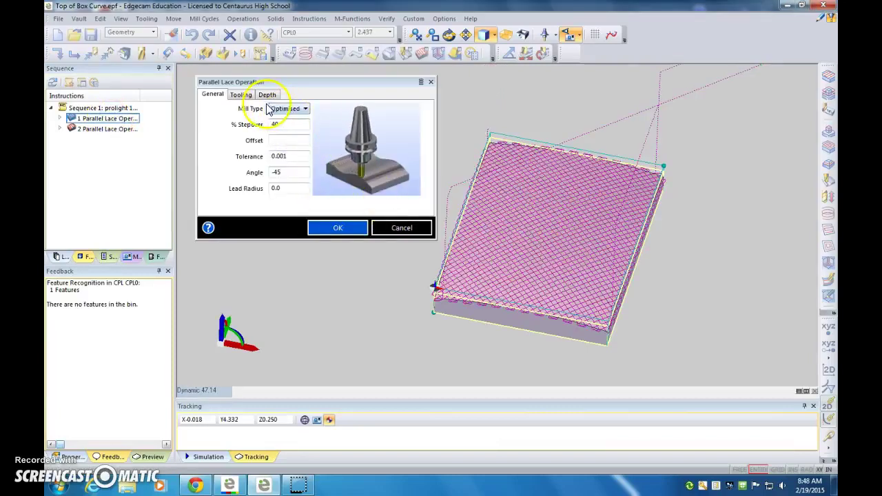
left_click(400, 229)
left_click(503, 253)
left_click(372, 127)
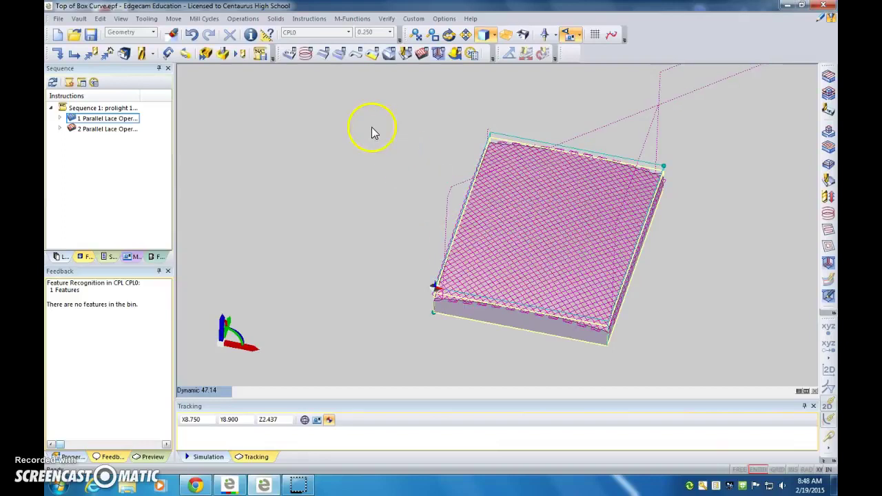
Generate the CNC code under the part name, overwriting the existing Top of Box Curve.nc, and enter the programmer's initials.
left_click(259, 55)
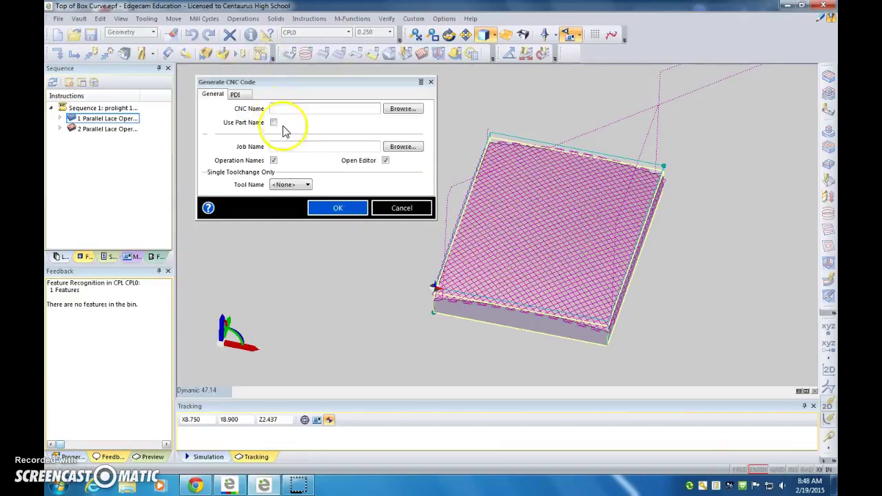
left_click(329, 211)
left_click(487, 269)
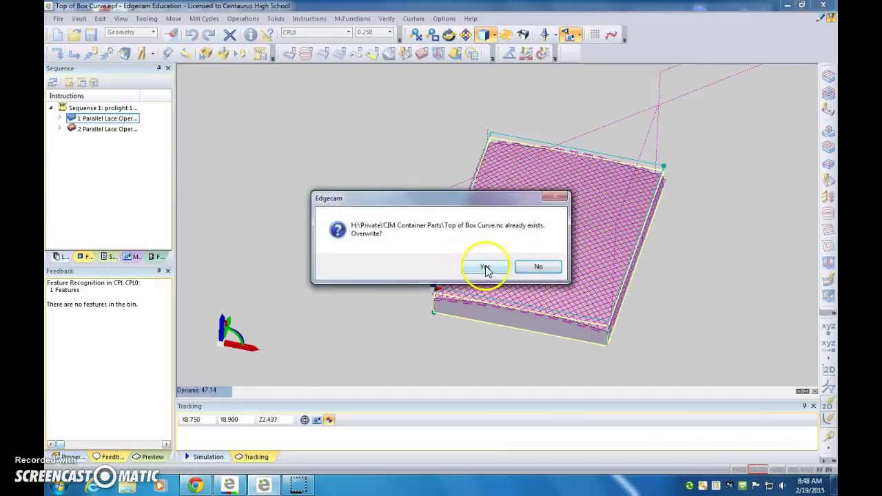
left_click(485, 269)
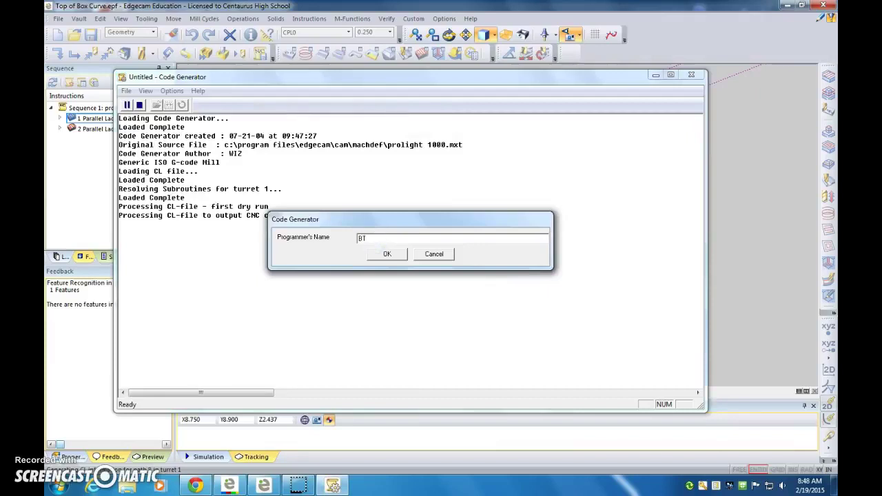
type("BT")
left_click(384, 254)
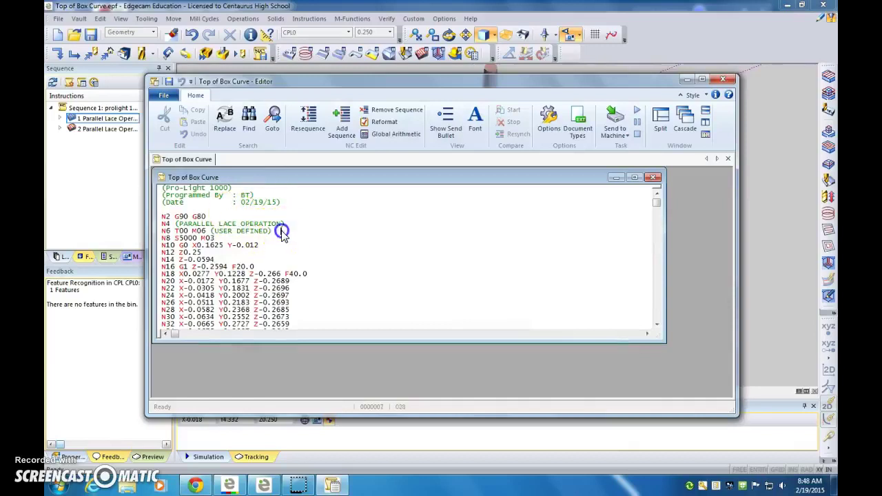
Delete the N6 tool-change line from the NC code, find the second t00 call, and delete lines N4662 to N4666.
left_click_drag(281, 231, 178, 233)
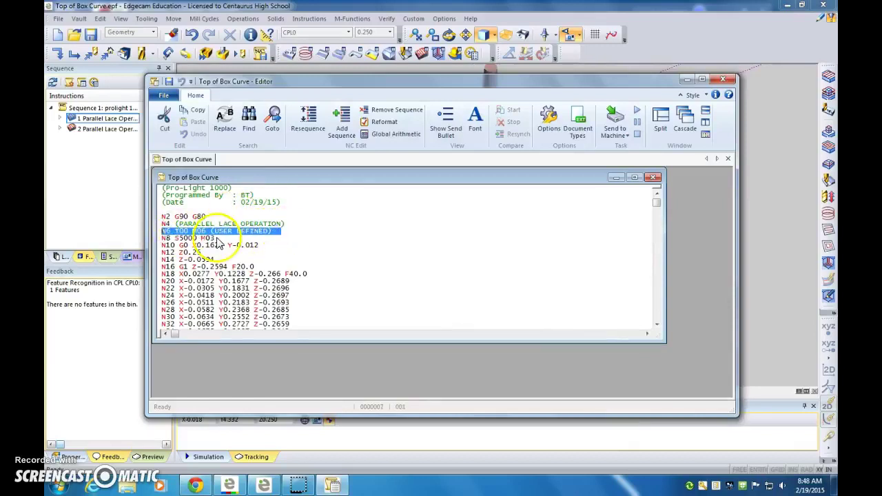
key("Delete")
left_click(247, 120)
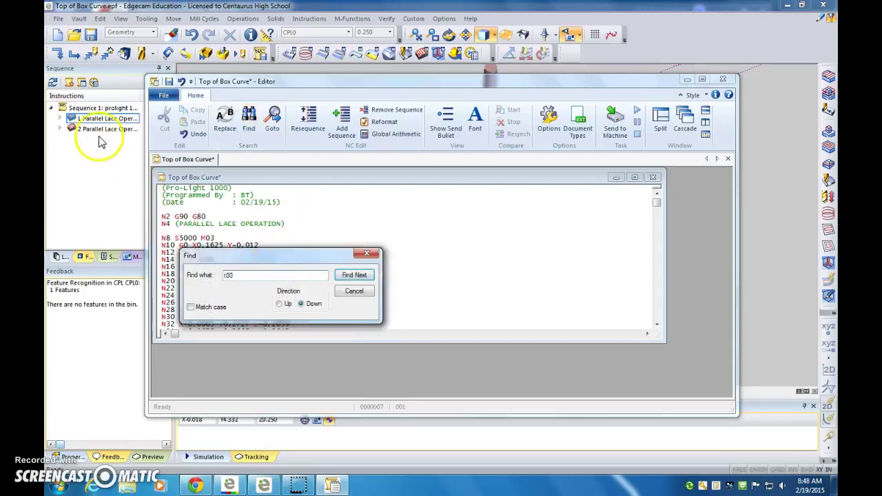
left_click(356, 275)
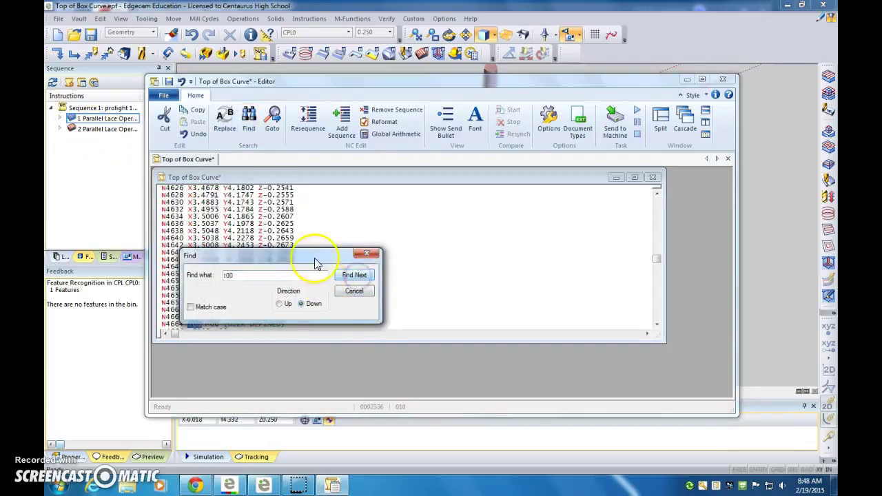
left_click_drag(309, 258, 578, 222)
left_click(657, 324)
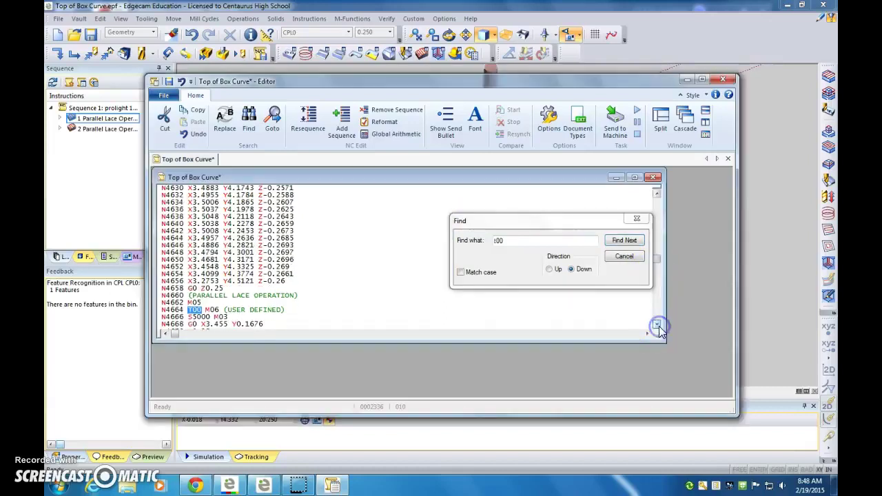
left_click(224, 319)
left_click_drag(224, 319, 165, 303)
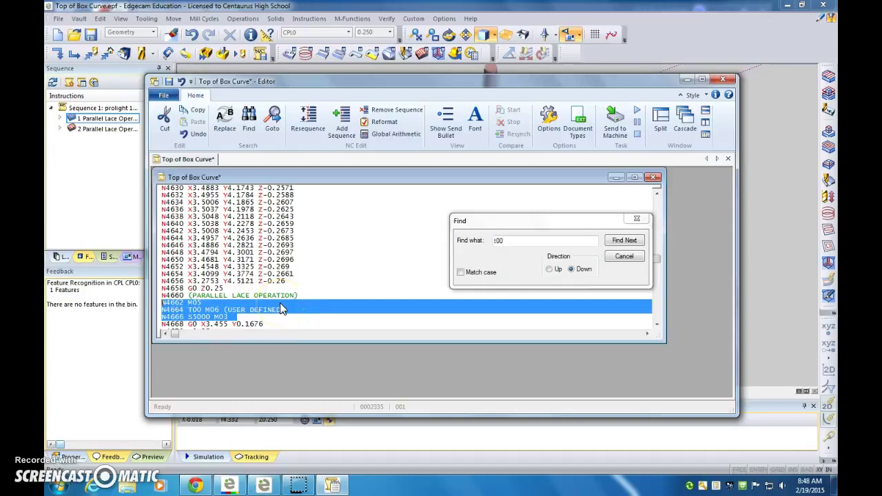
key("Delete")
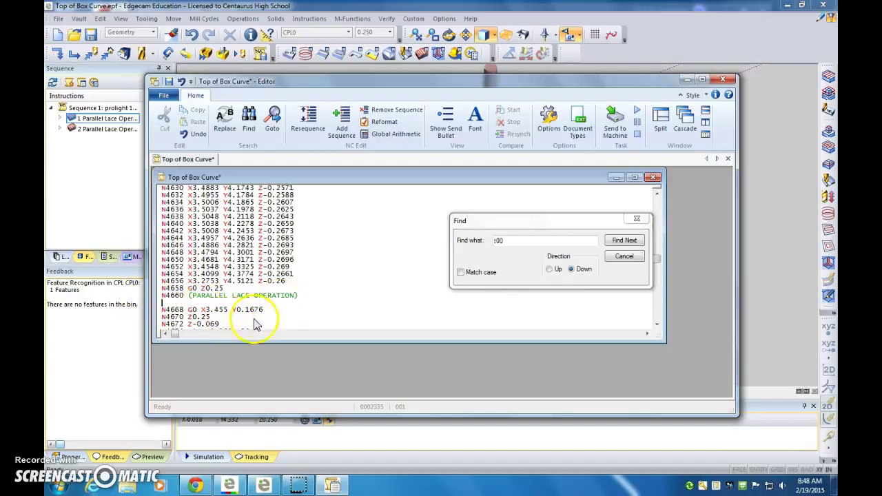
Search the remainder of the NC code for further t00 calls and close the search.
left_click(624, 243)
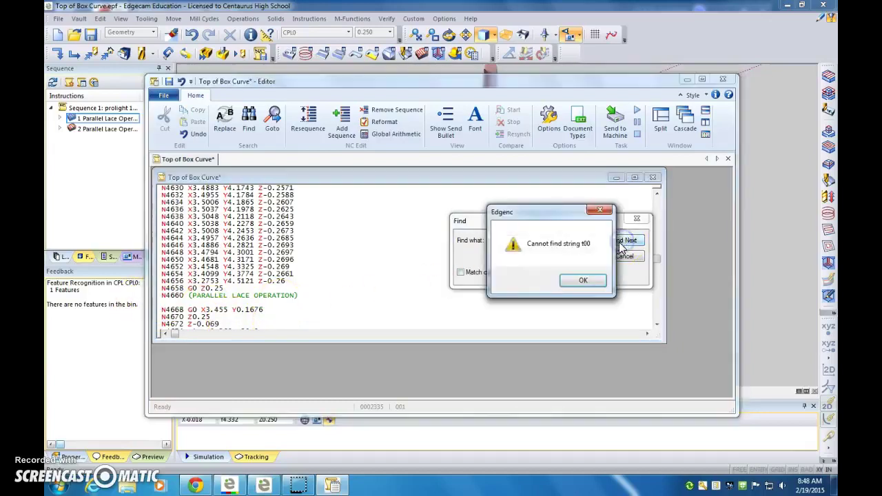
left_click(583, 280)
left_click(636, 218)
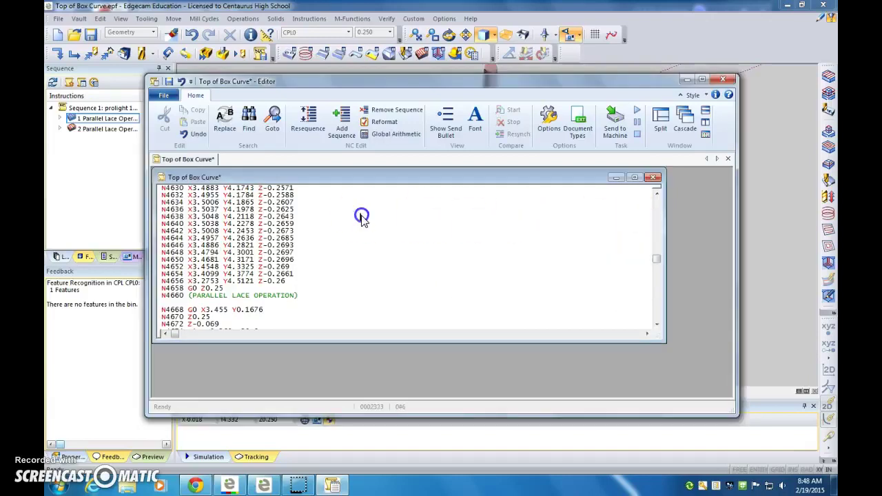
Recheck the NC program for t00 from its N2 line at the beginning, and close the search.
scroll(426, 235, "up", 15)
left_click(661, 247)
left_click_drag(660, 246, 656, 180)
left_click(163, 217)
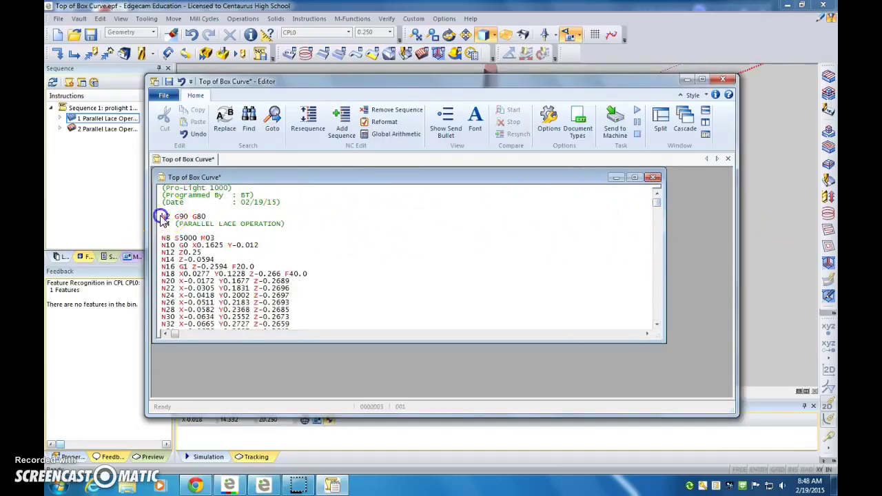
left_click(250, 124)
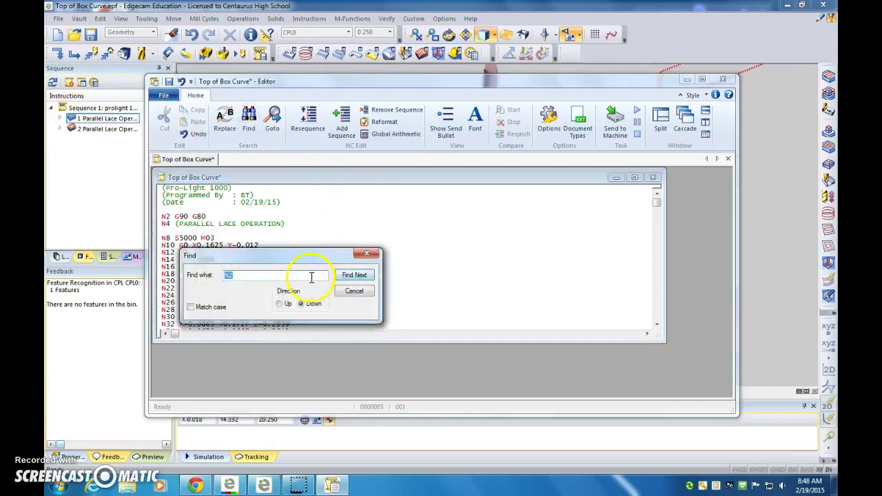
type("100")
left_click(367, 275)
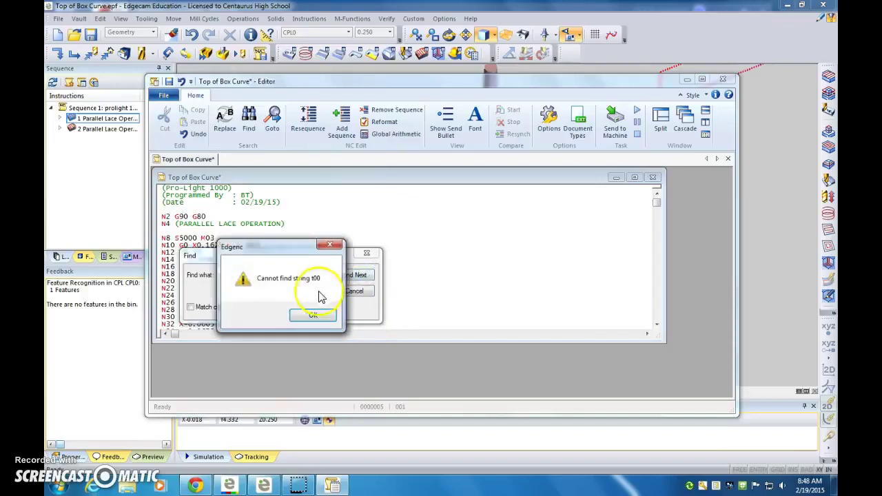
left_click(310, 315)
left_click(367, 255)
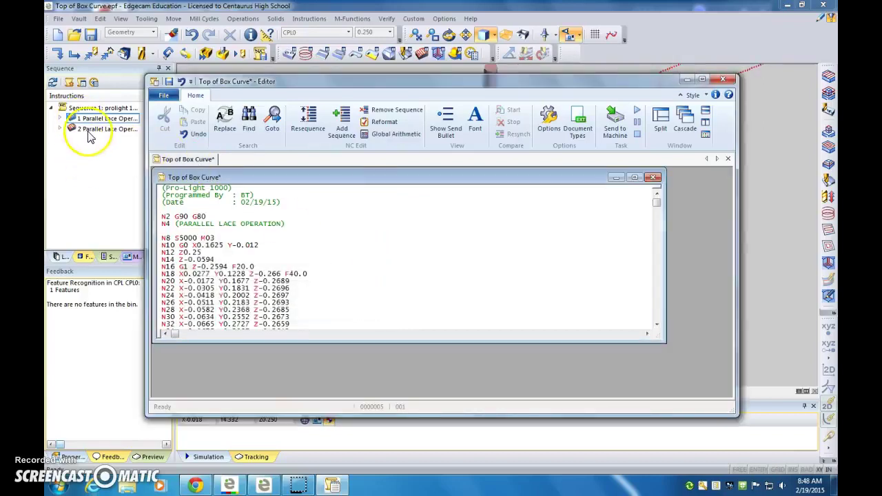